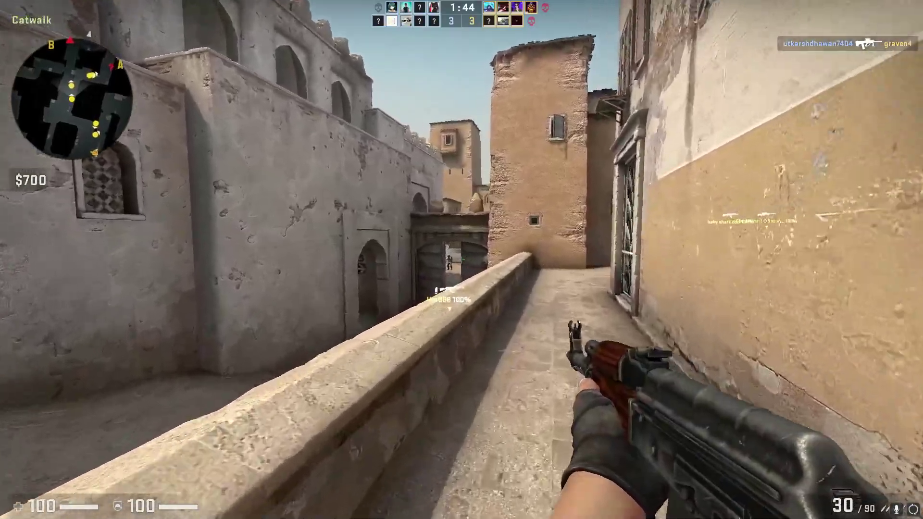
{"action": "left_click", "coordinate": [461, 259]}
{"action": "key", "text": "w"}
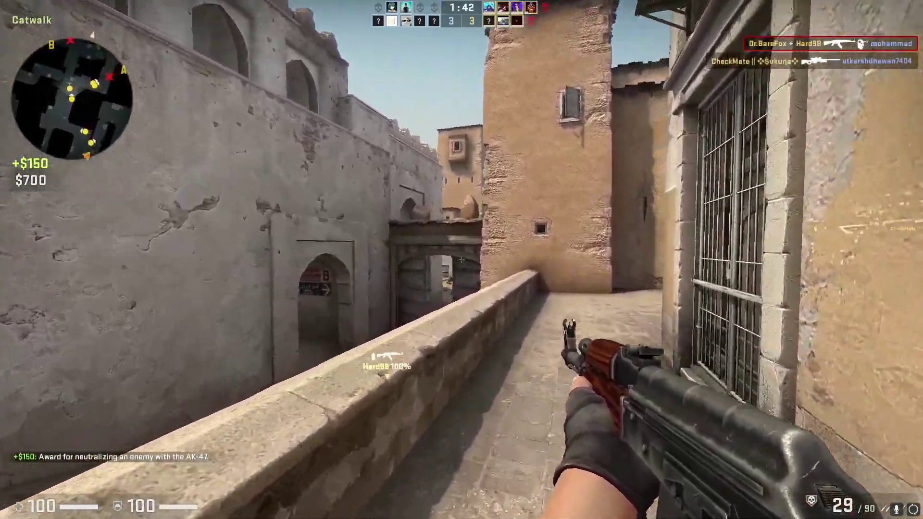
{"action": "key", "text": "w"}
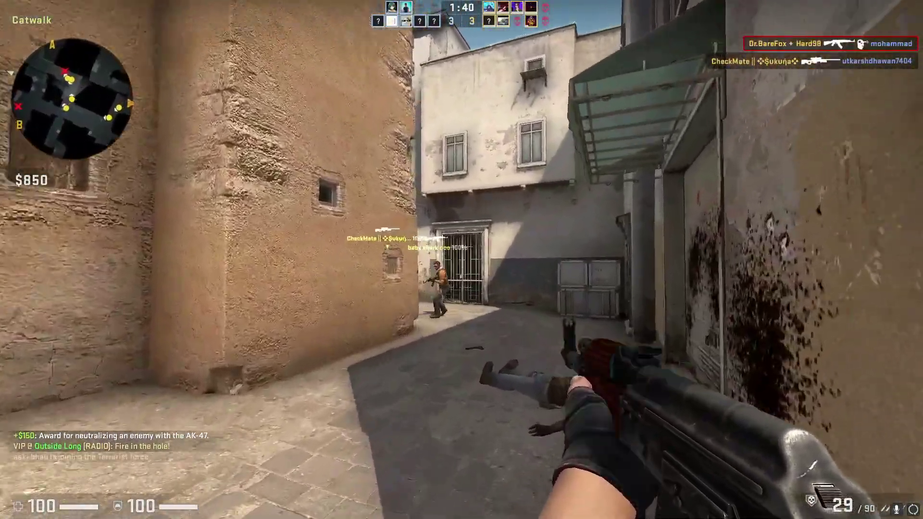
{"action": "key", "text": "w"}
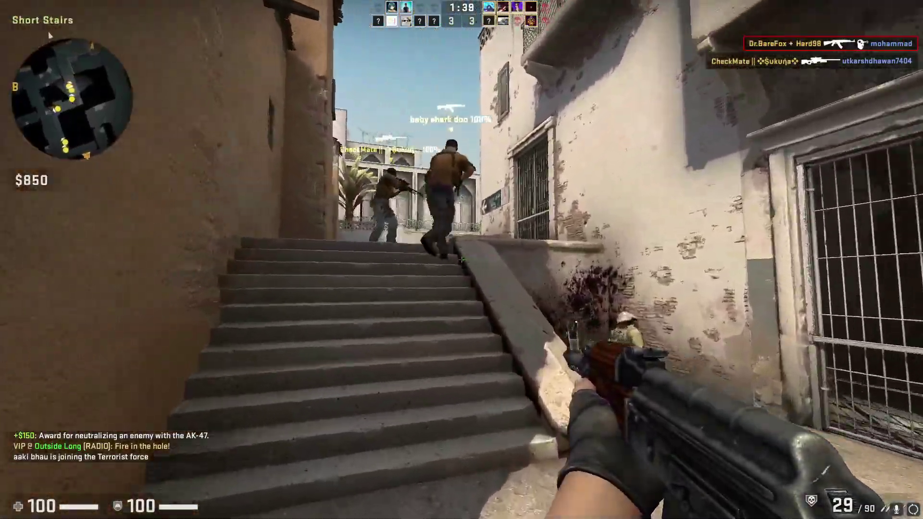
{"action": "key", "text": "w"}
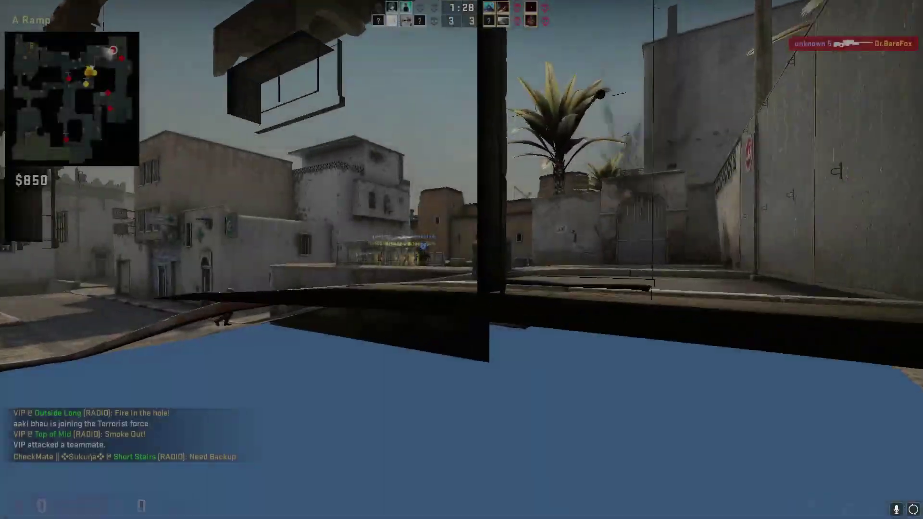
{"action": "key", "text": "w"}
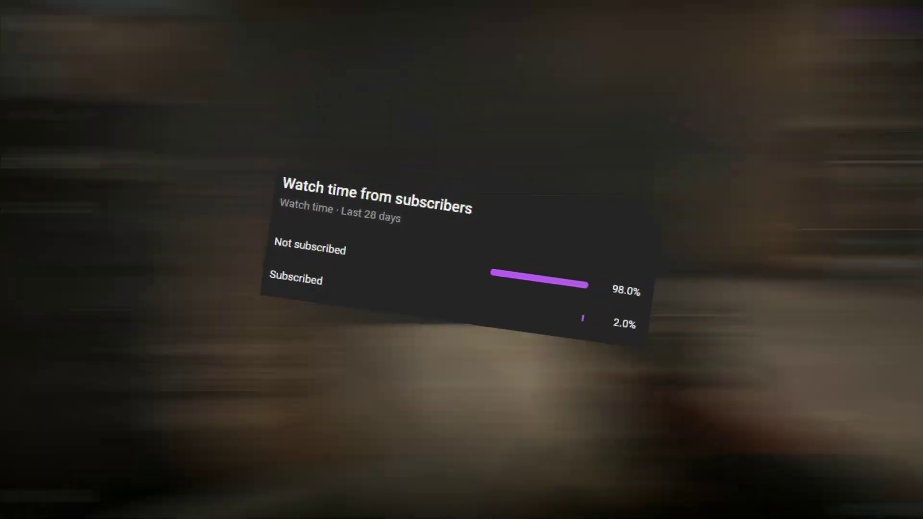
{"action": "left_click", "coordinate": [524, 303]}
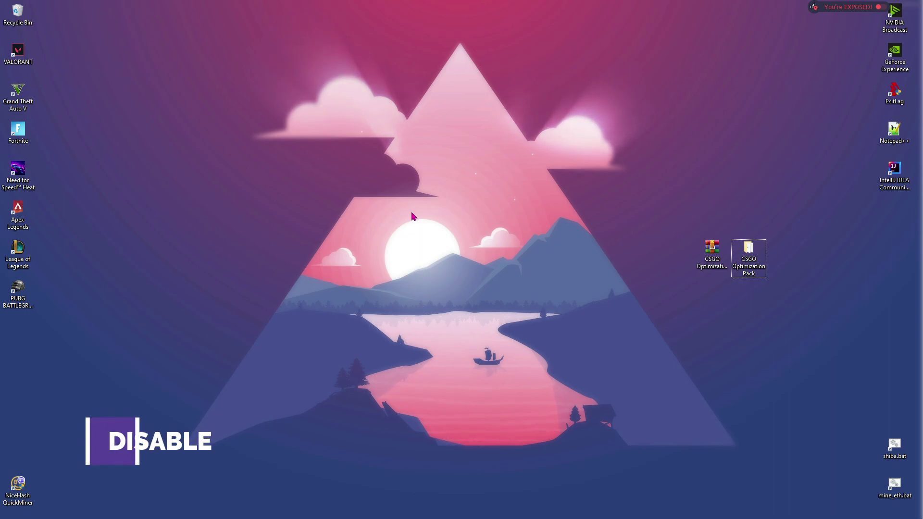
Open the Windows Background apps settings page
{"action": "key", "text": "super"}
{"action": "type", "text": "backg"}
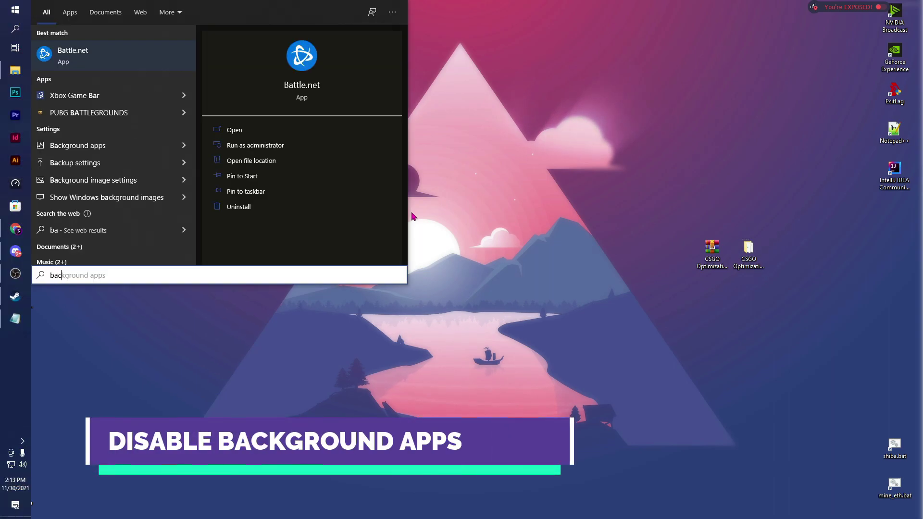
{"action": "key", "text": "Return"}
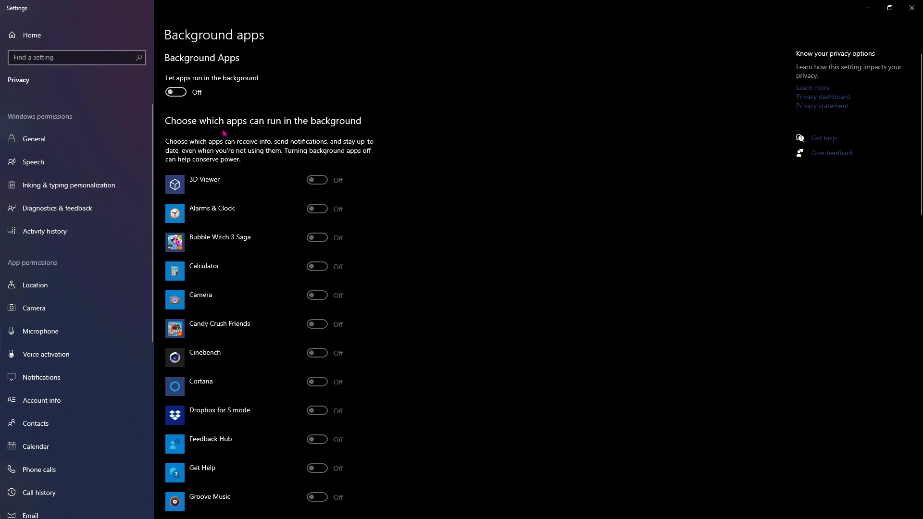
Open the Startup apps settings and review which apps are allowed to start at login
{"action": "left_click", "coordinate": [68, 59]}
{"action": "type", "text": "star"}
{"action": "left_click", "coordinate": [62, 76]}
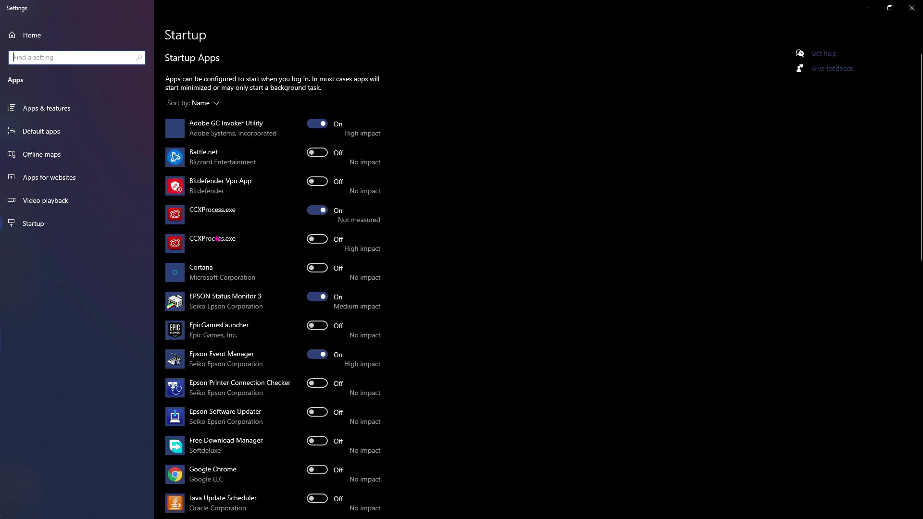
{"action": "scroll", "coordinate": [223, 238], "scroll_direction": "down", "scroll_amount": 3}
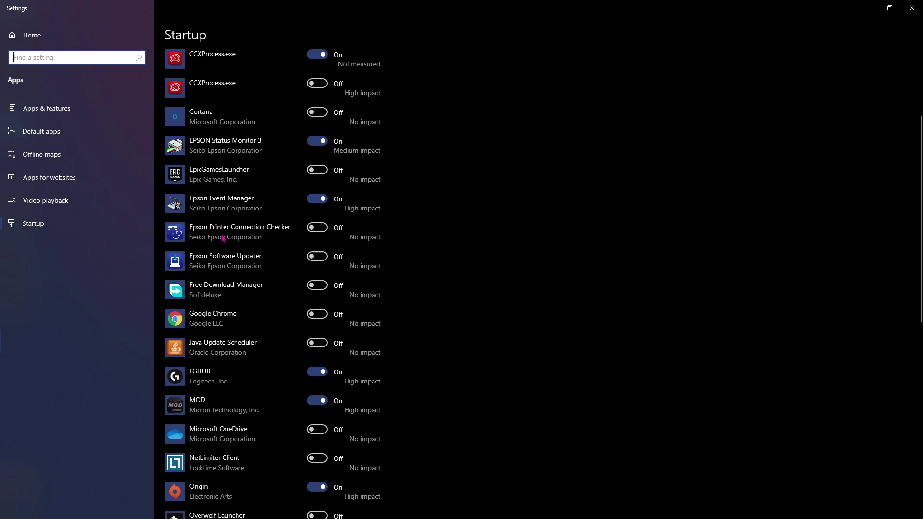
{"action": "scroll", "coordinate": [223, 238], "scroll_direction": "up", "scroll_amount": 3}
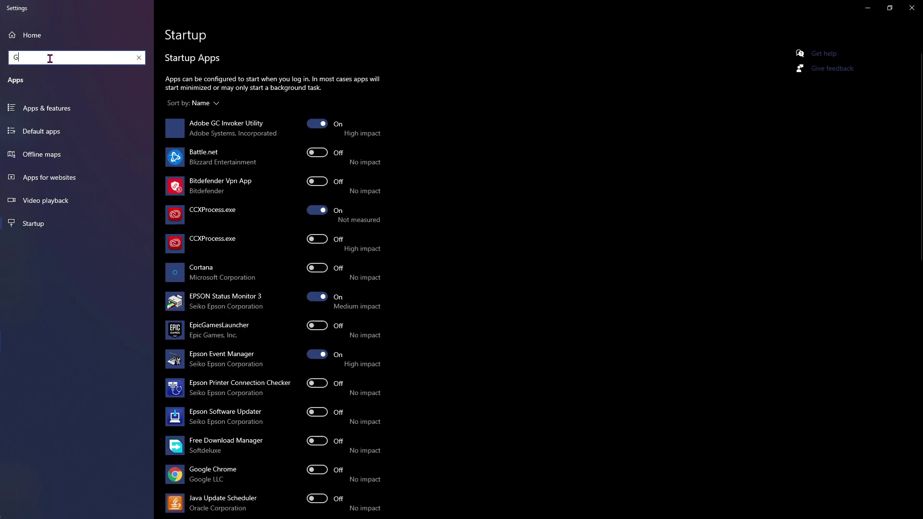
Open the Graphics settings and add csgo.exe from the Counter-Strike Global Offensive folder to the performance preference list
{"action": "type", "text": "raphic"}
{"action": "left_click", "coordinate": [58, 78]}
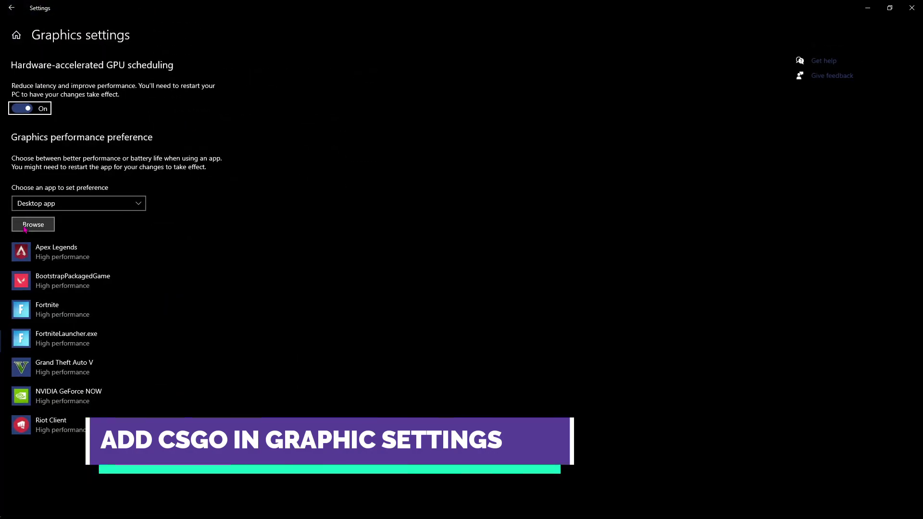
{"action": "left_click", "coordinate": [25, 226]}
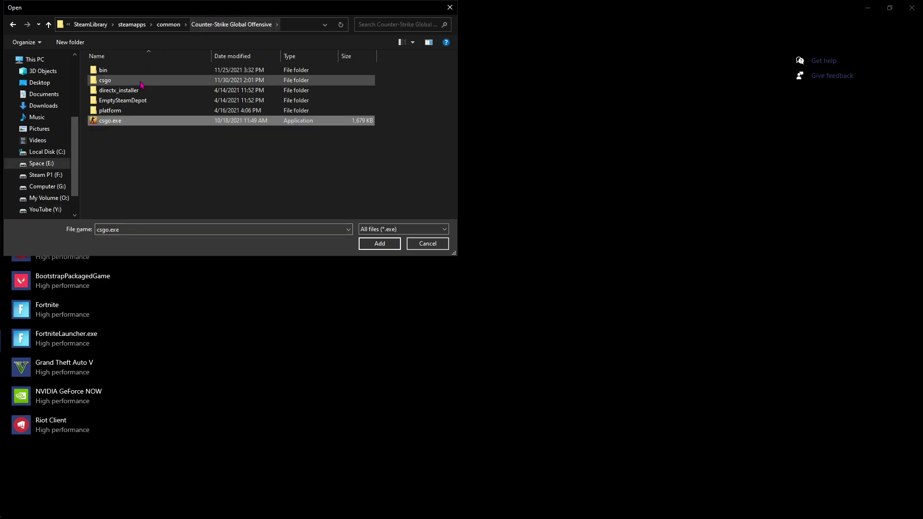
{"action": "left_click", "coordinate": [381, 246]}
Save the graphics preference of csgo.exe as High performance and close Settings
{"action": "left_click", "coordinate": [166, 501]}
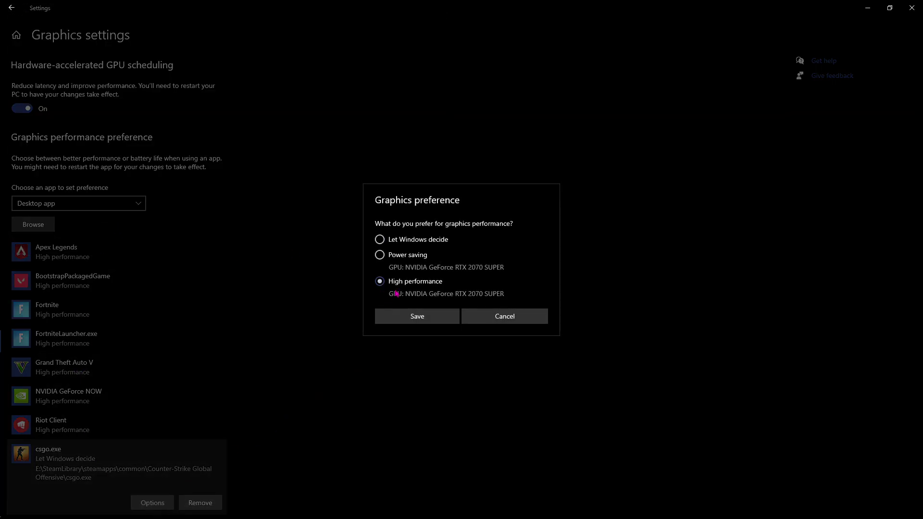
{"action": "left_click", "coordinate": [398, 317]}
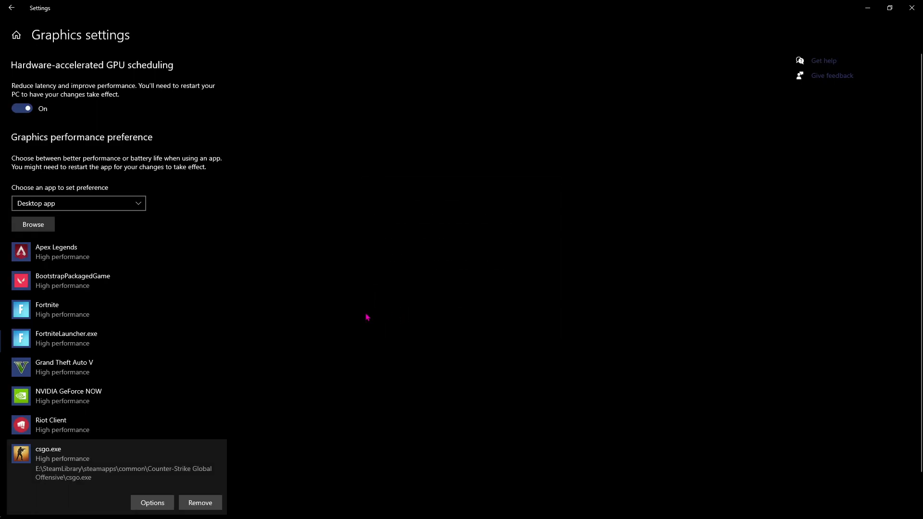
{"action": "left_click", "coordinate": [913, 14]}
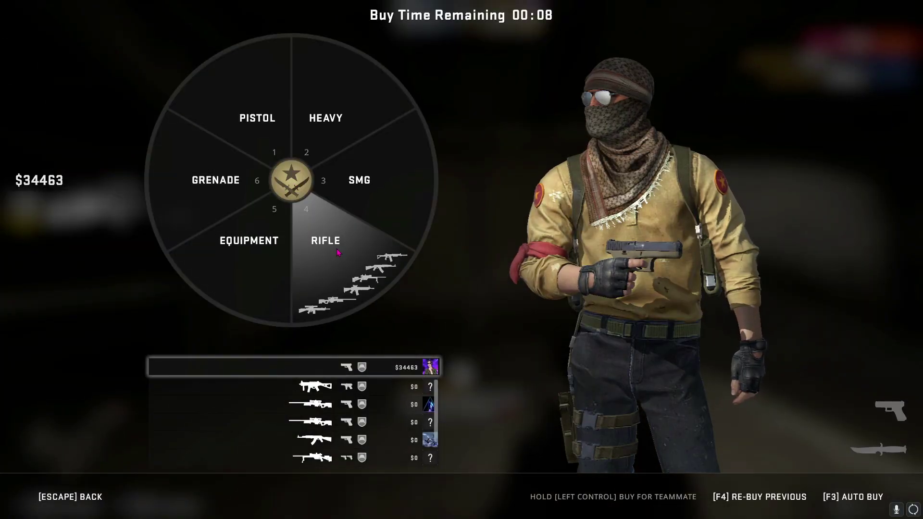
Switch to Counter-Strike, buy the green scoped sniper rifle from the rifle category and leave the buy menu
{"action": "left_click", "coordinate": [331, 226]}
{"action": "key", "text": "5"}
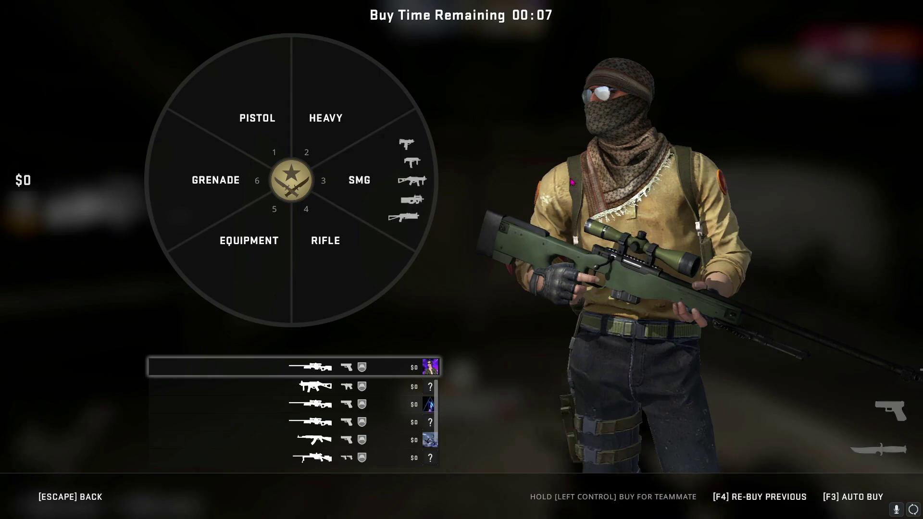
{"action": "key", "text": "Escape"}
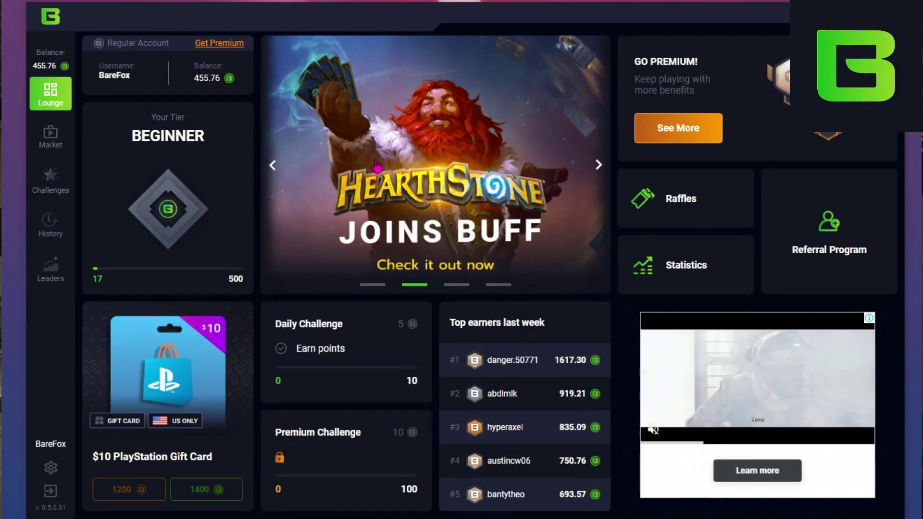
Switch to the Buff app and browse the marketplace gift cards and the games offered in the weekly challenges
{"action": "left_click", "coordinate": [51, 136]}
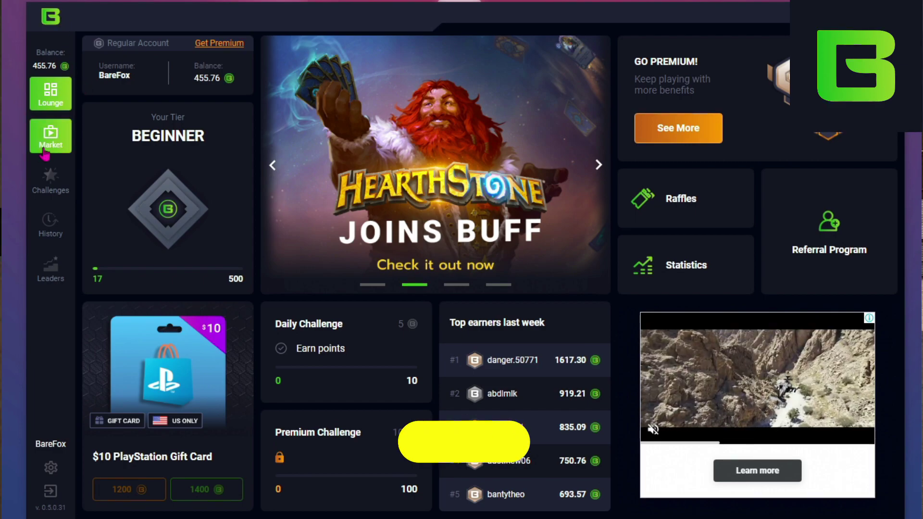
{"action": "scroll", "coordinate": [353, 214], "scroll_direction": "down", "scroll_amount": 5}
{"action": "scroll", "coordinate": [353, 214], "scroll_direction": "down", "scroll_amount": 8}
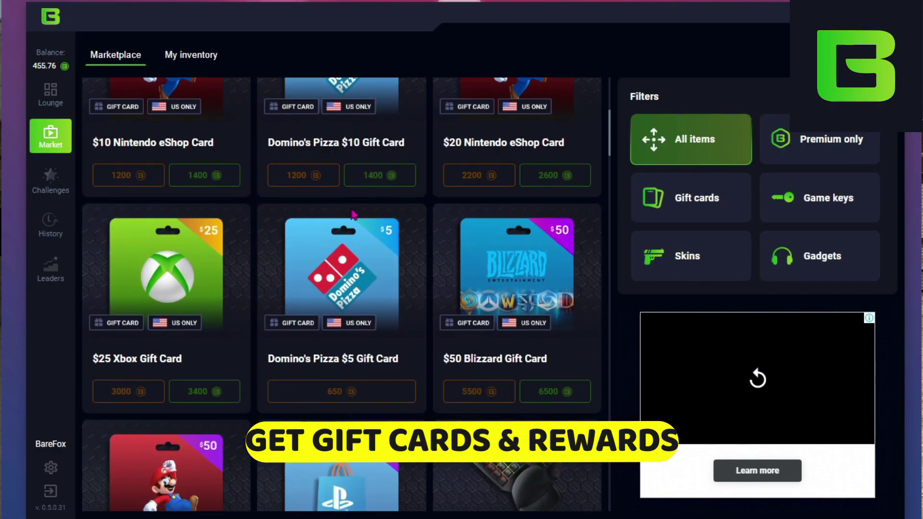
{"action": "scroll", "coordinate": [354, 217], "scroll_direction": "down", "scroll_amount": 4}
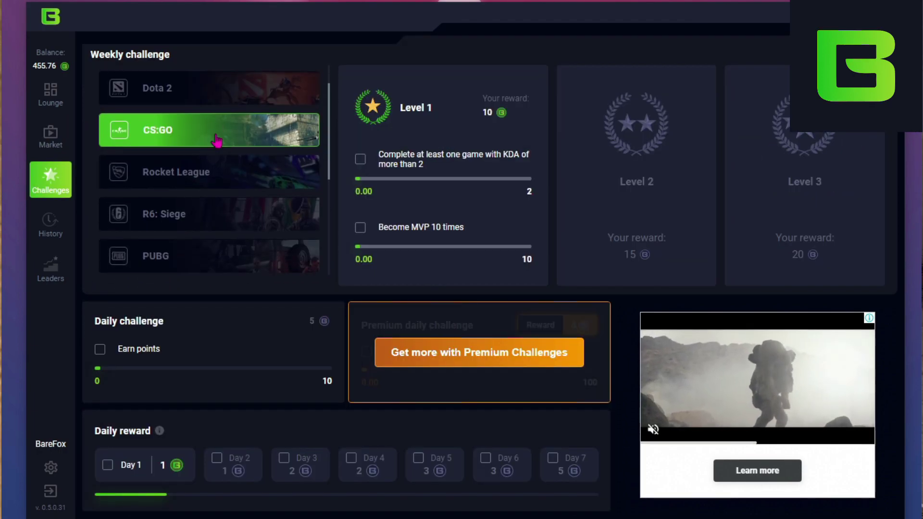
{"action": "scroll", "coordinate": [218, 140], "scroll_direction": "down", "scroll_amount": 1}
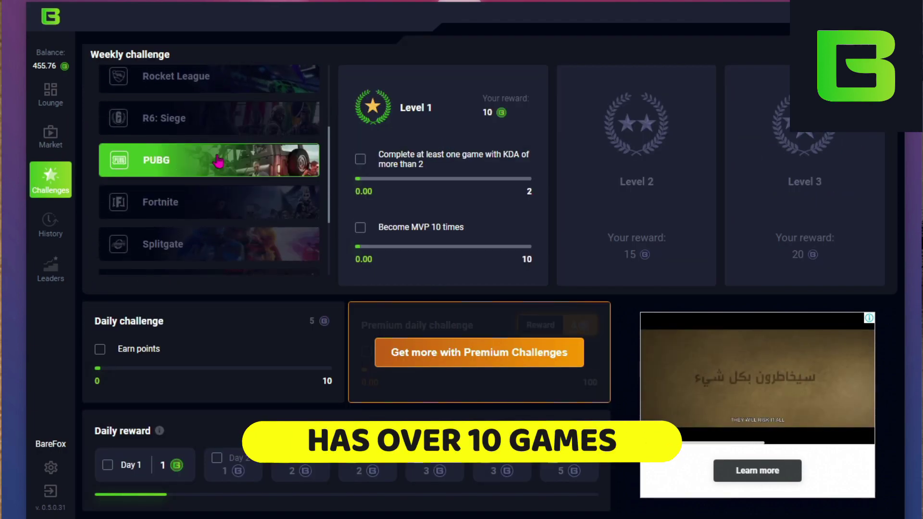
{"action": "left_click", "coordinate": [218, 178]}
{"action": "scroll", "coordinate": [216, 168], "scroll_direction": "up", "scroll_amount": 5}
{"action": "left_click", "coordinate": [216, 171]}
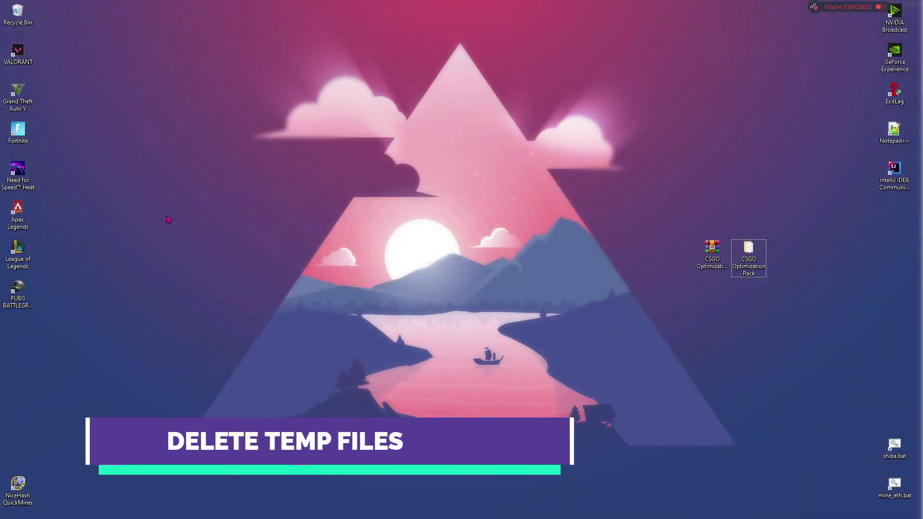
Open the Windows temporary files folder by running %temp%
{"action": "key", "text": "super+r"}
{"action": "type", "text": "%temp%"}
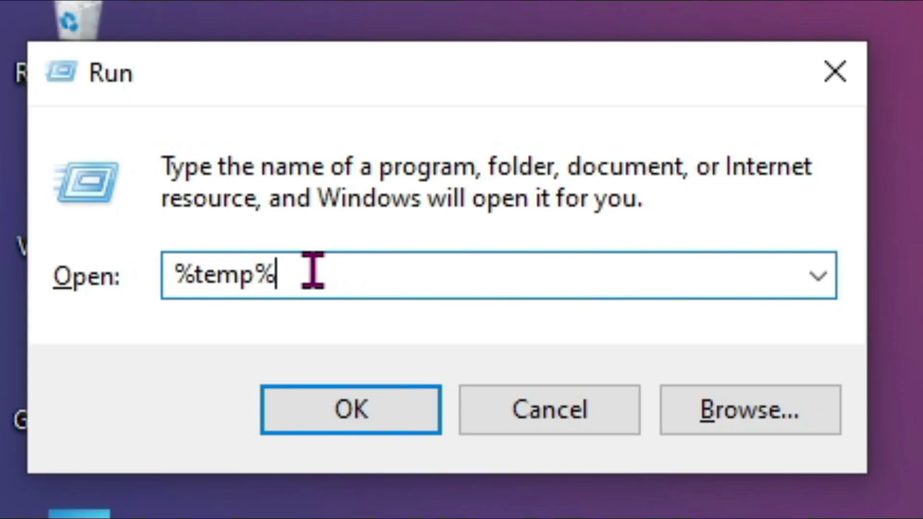
{"action": "left_click_drag", "start_coordinate": [313, 270], "coordinate": [173, 274]}
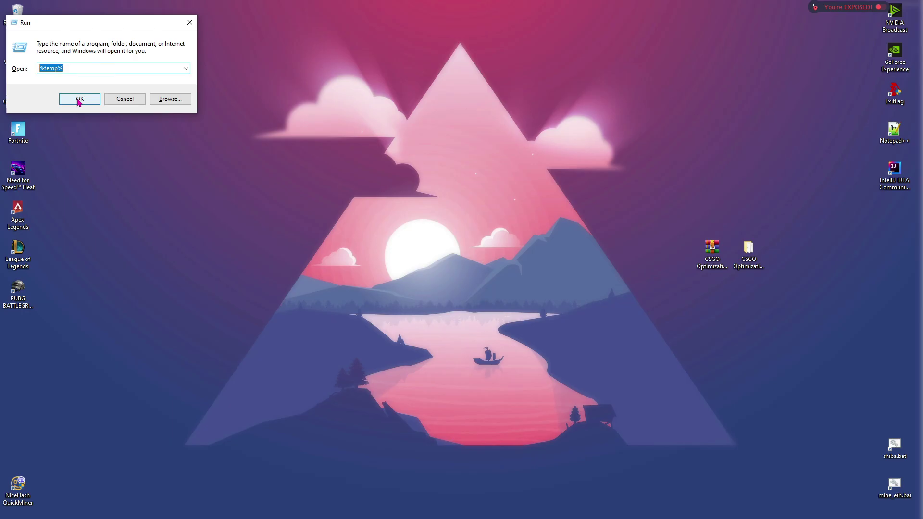
{"action": "left_click", "coordinate": [80, 100]}
Permanently delete all items in the Temp folder, skip files in use, and close the folder
{"action": "left_click", "coordinate": [323, 259]}
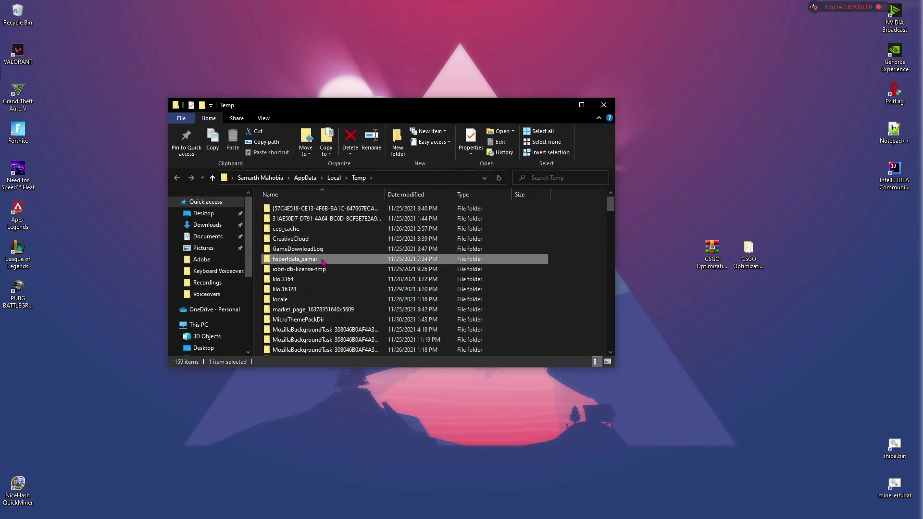
{"action": "key", "text": "ctrl+a"}
{"action": "key", "text": "shift+Delete"}
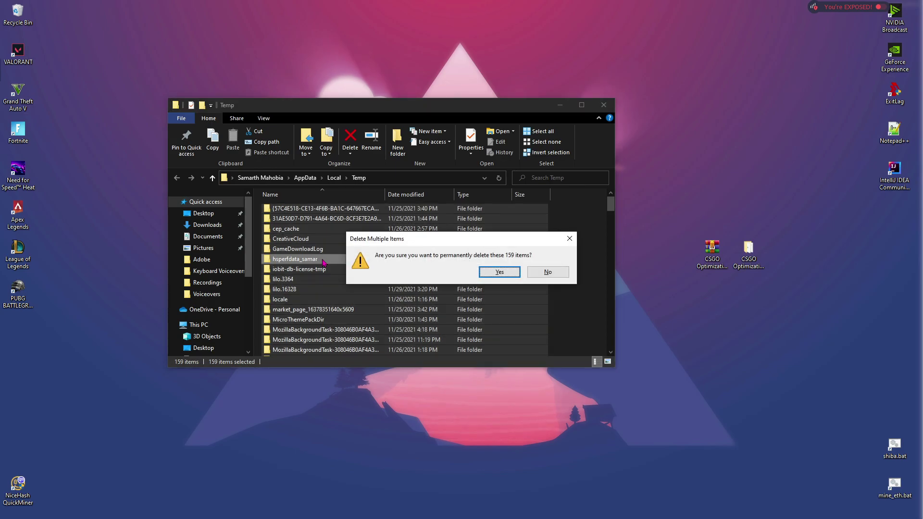
{"action": "left_click", "coordinate": [495, 272]}
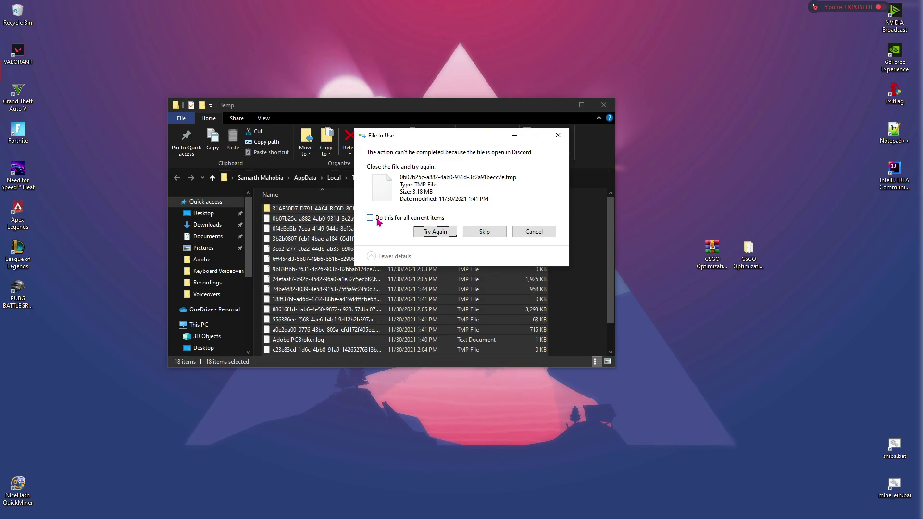
{"action": "left_click", "coordinate": [483, 232]}
{"action": "key", "text": "alt+F4"}
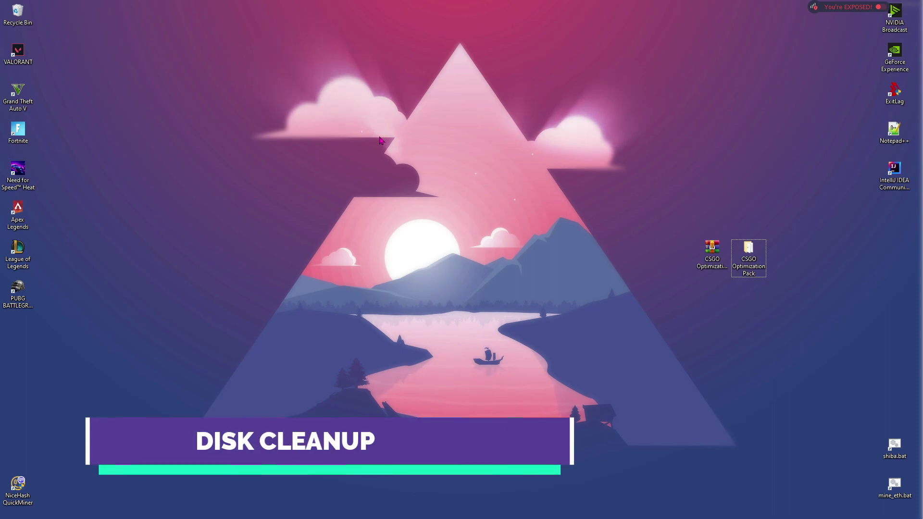
Find Disk Cleanup with a Windows search and start it for drive C:
{"action": "key", "text": "super"}
{"action": "type", "text": "disl"}
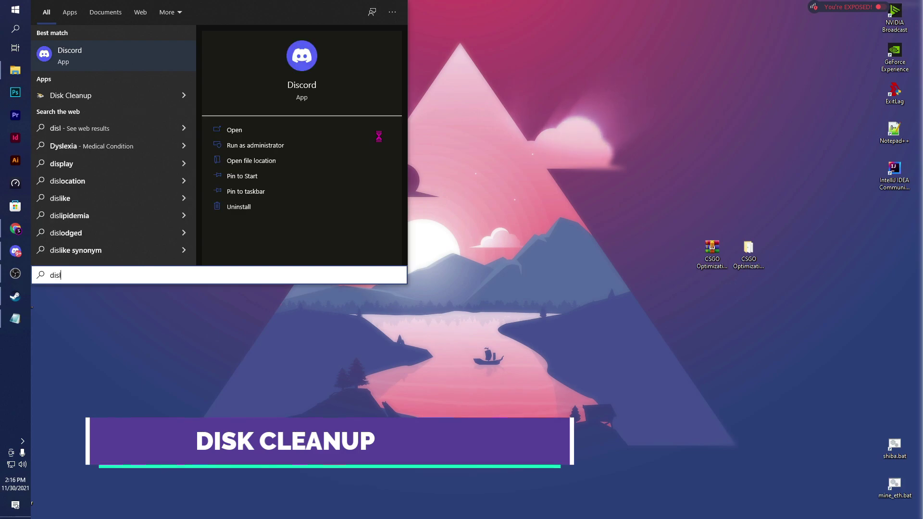
{"action": "key", "text": "BackSpace"}
{"action": "type", "text": "k cle"}
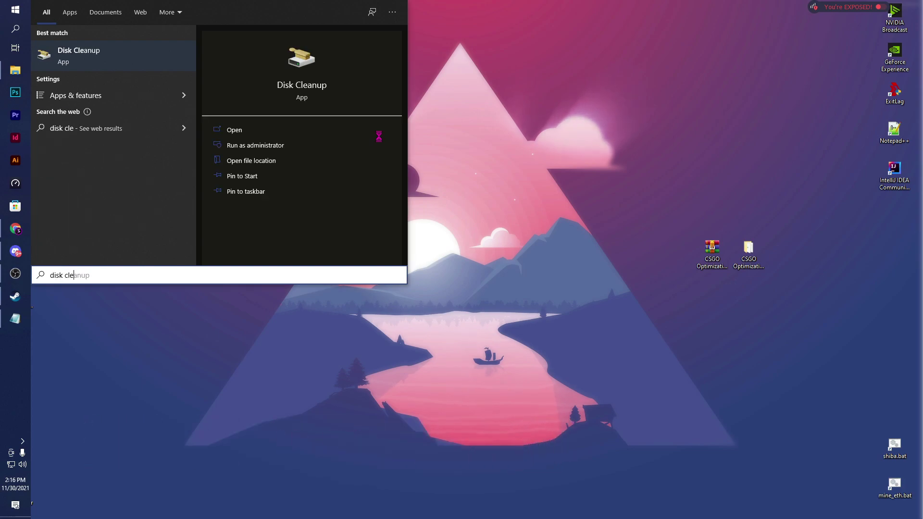
{"action": "key", "text": "Return"}
{"action": "left_click", "coordinate": [439, 280]}
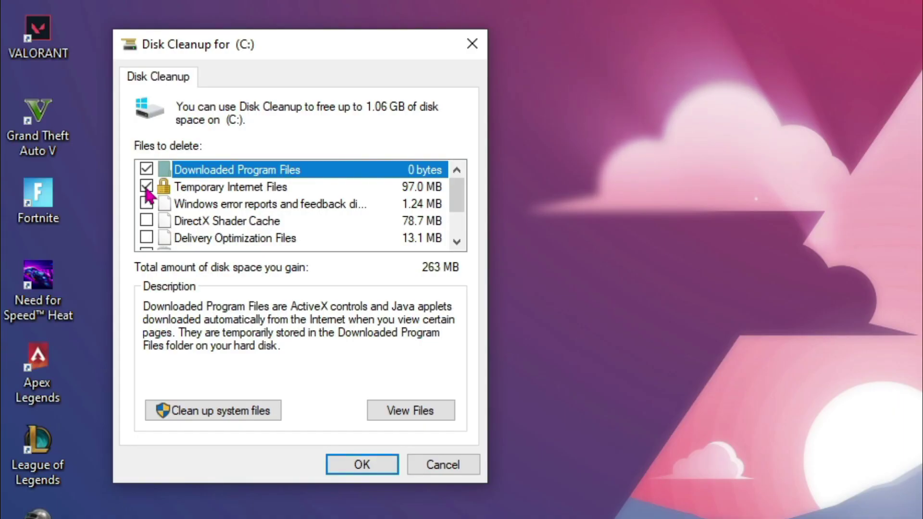
Add Recycle Bin and Temporary files to the files to delete, then run the cleanup of drive C: and confirm the deletion
{"action": "scroll", "coordinate": [149, 189], "scroll_direction": "down", "scroll_amount": 1}
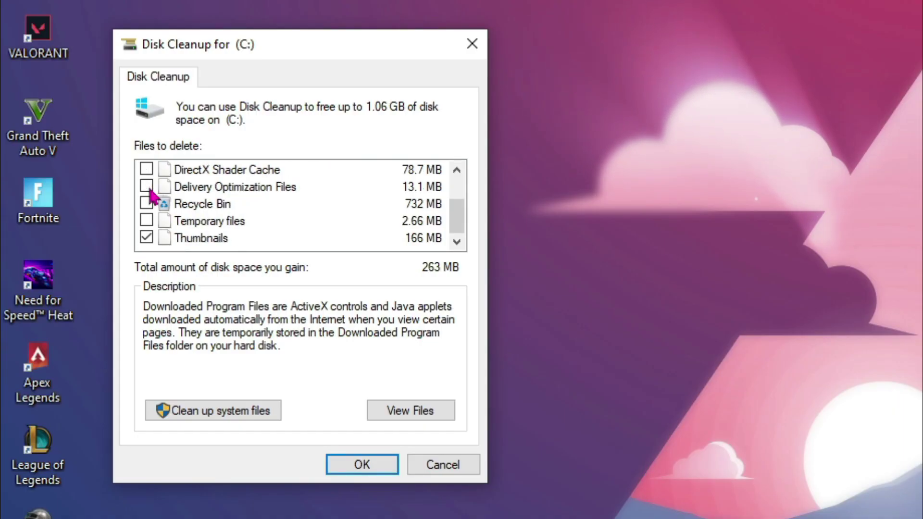
{"action": "left_click", "coordinate": [147, 202]}
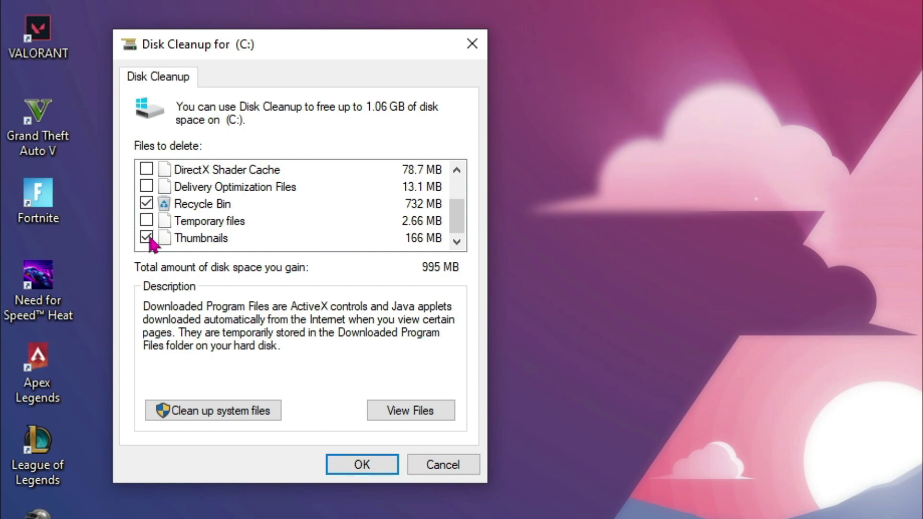
{"action": "left_click", "coordinate": [148, 224]}
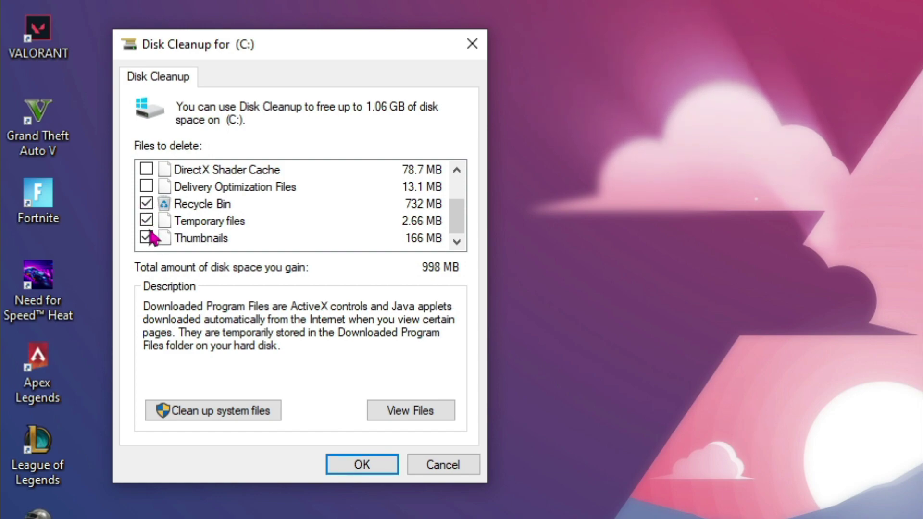
{"action": "scroll", "coordinate": [159, 242], "scroll_direction": "up", "scroll_amount": 1}
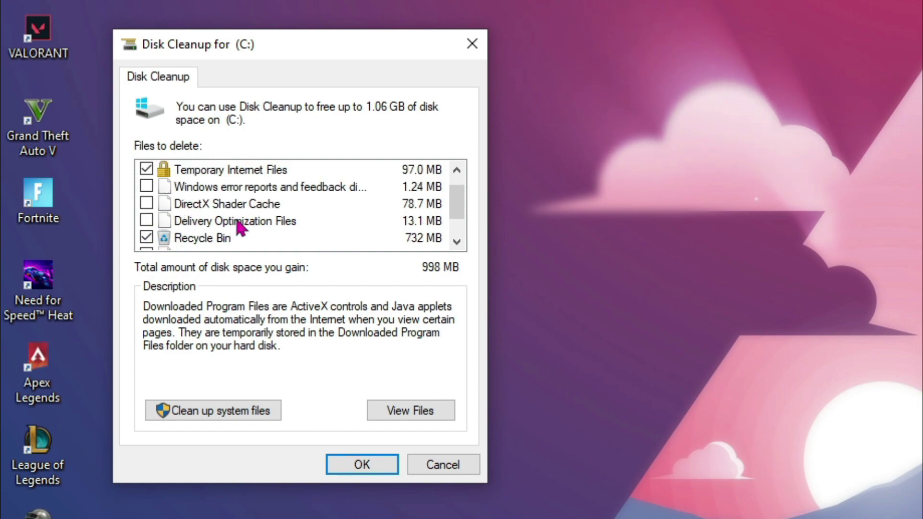
{"action": "scroll", "coordinate": [253, 208], "scroll_direction": "up", "scroll_amount": 1}
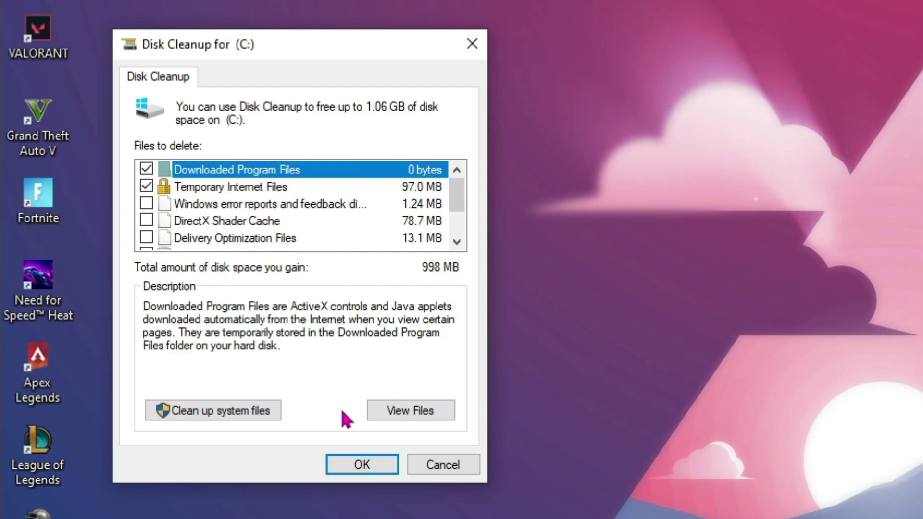
{"action": "left_click", "coordinate": [372, 467]}
{"action": "key", "text": "Return"}
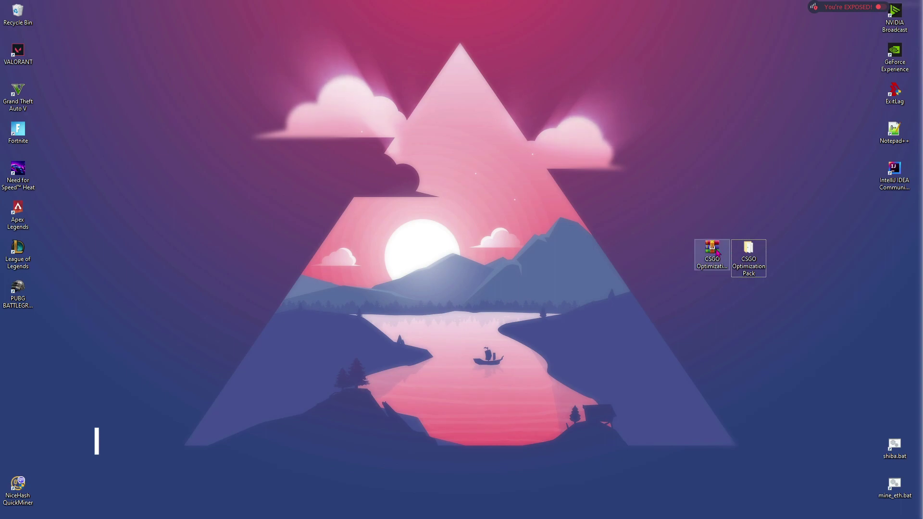
Open the CSGO Optimization Pack folder, copy the launch options text from Launch Options.txt, and close the file
{"action": "left_click", "coordinate": [716, 251]}
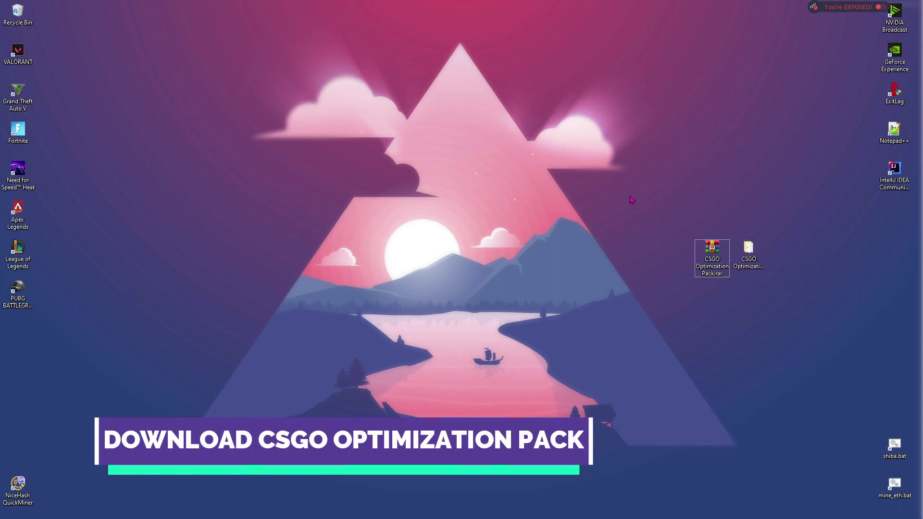
{"action": "left_click", "coordinate": [750, 253]}
{"action": "double_click", "coordinate": [754, 251]}
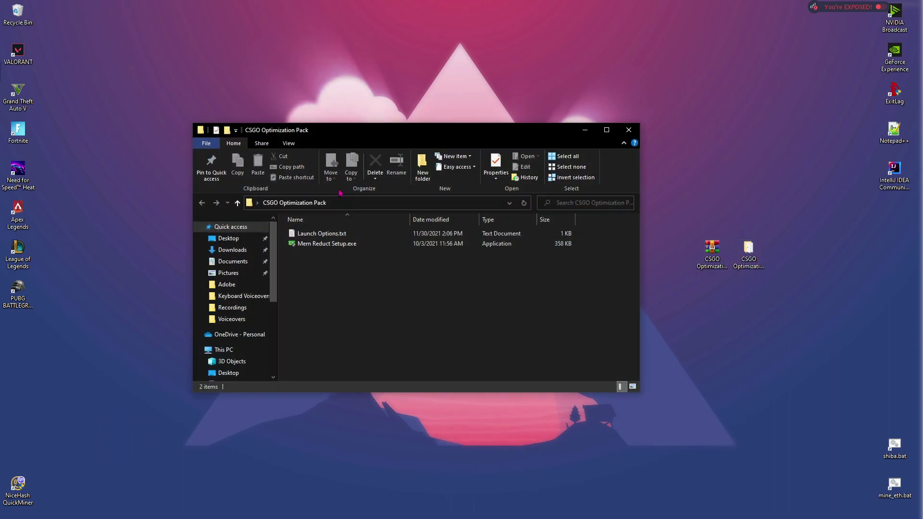
{"action": "double_click", "coordinate": [332, 236]}
{"action": "left_click_drag", "start_coordinate": [462, 172], "coordinate": [220, 96]}
{"action": "left_click", "coordinate": [677, 80]}
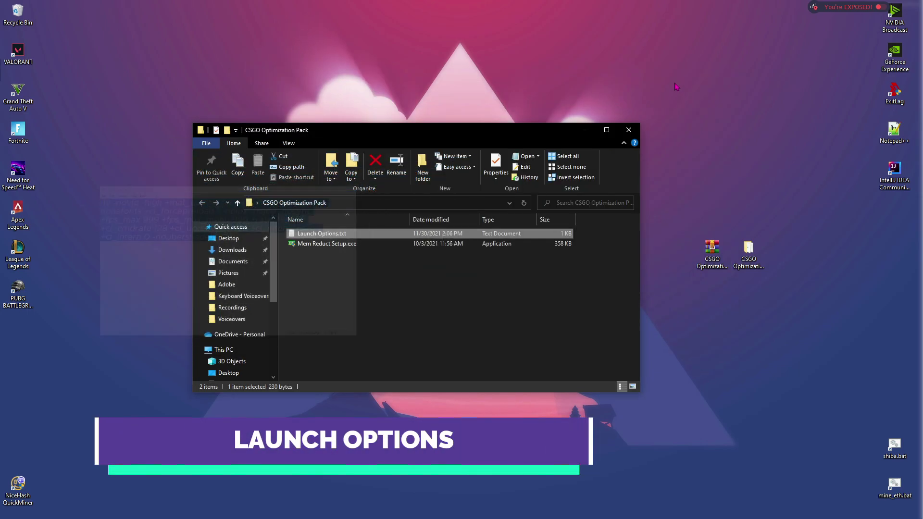
Switch to Steam and paste the copied launch options, ending in +cl_interp 0 -noubershader, into Counter-Strike: Global Offensive's properties
{"action": "key", "text": "super"}
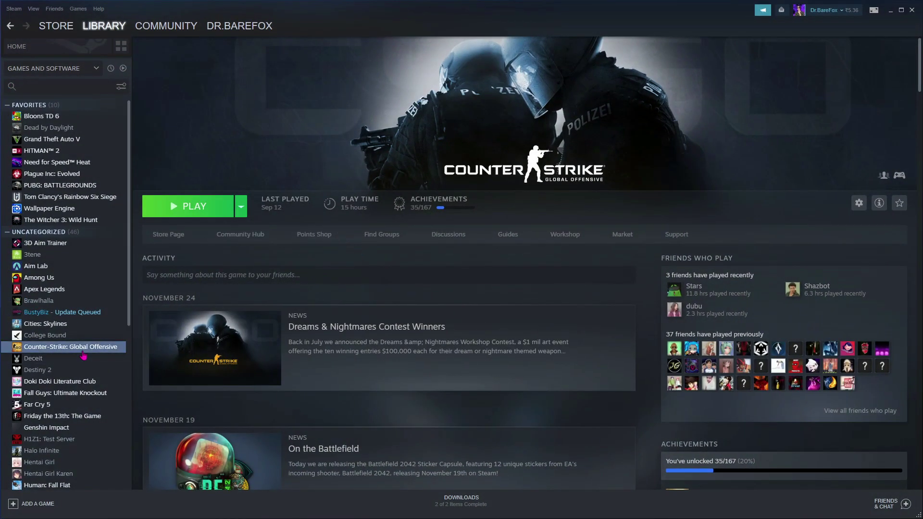
{"action": "right_click", "coordinate": [71, 352]}
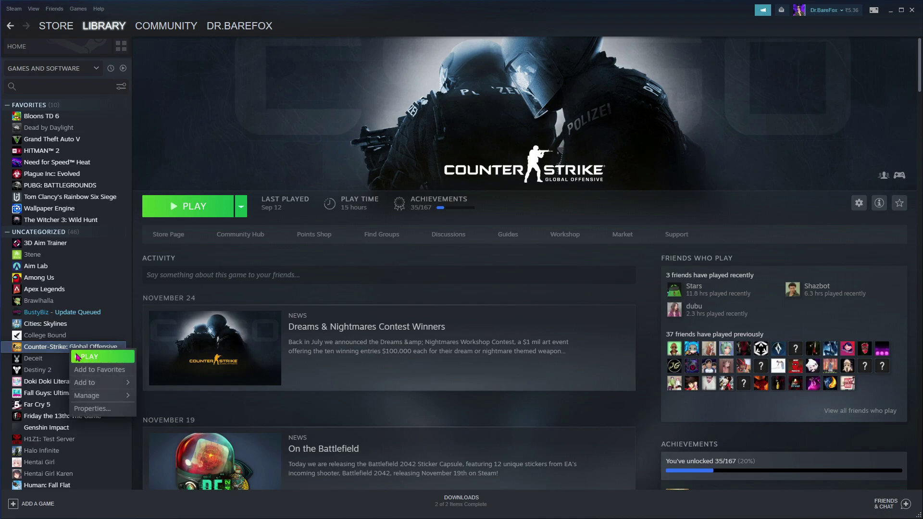
{"action": "left_click", "coordinate": [88, 409]}
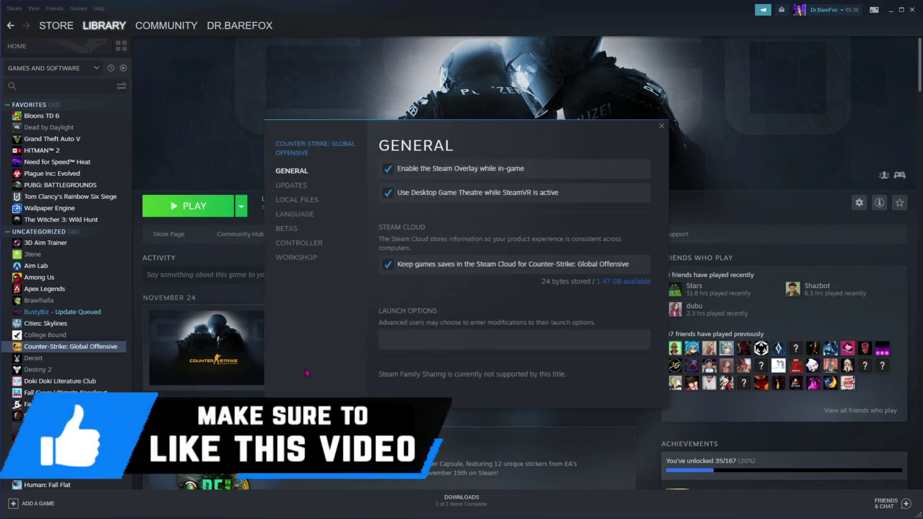
{"action": "left_click", "coordinate": [417, 339]}
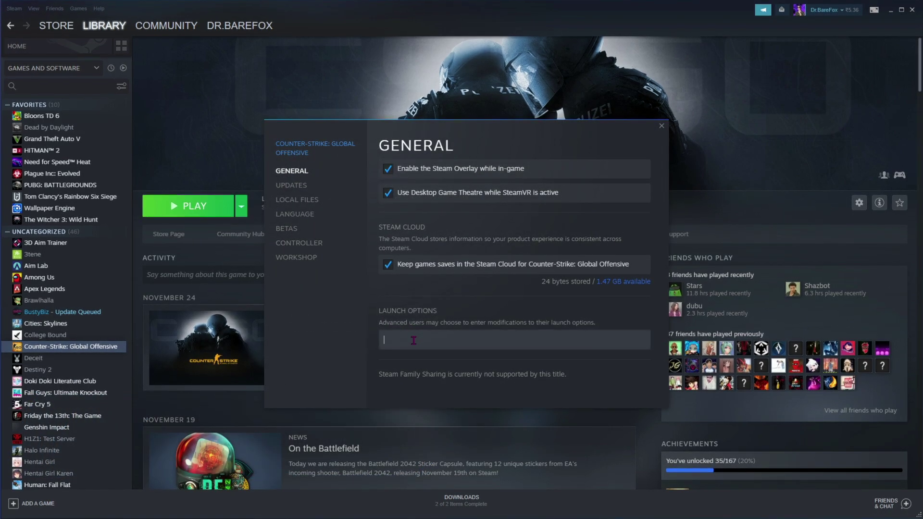
{"action": "type", "text": "+cl_cmdrate 128 +cl_updaterate 128 +cl_interp_ratio 1 +cl_interp 0 -noubershader"}
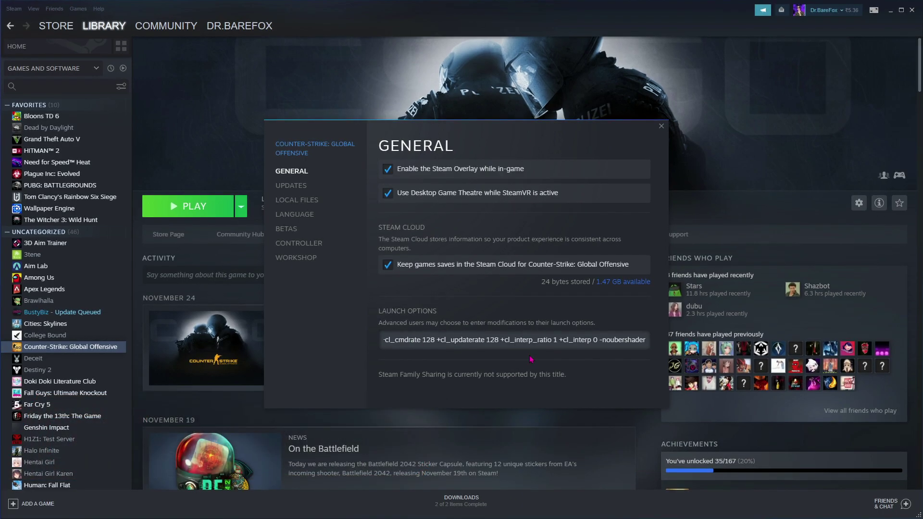
Find the -threads parameter in the launch options and look up the CPU's core count in Task Manager
{"action": "scroll", "coordinate": [471, 342], "scroll_direction": "down", "scroll_amount": 3}
{"action": "left_click_drag", "start_coordinate": [459, 340], "coordinate": [488, 340]}
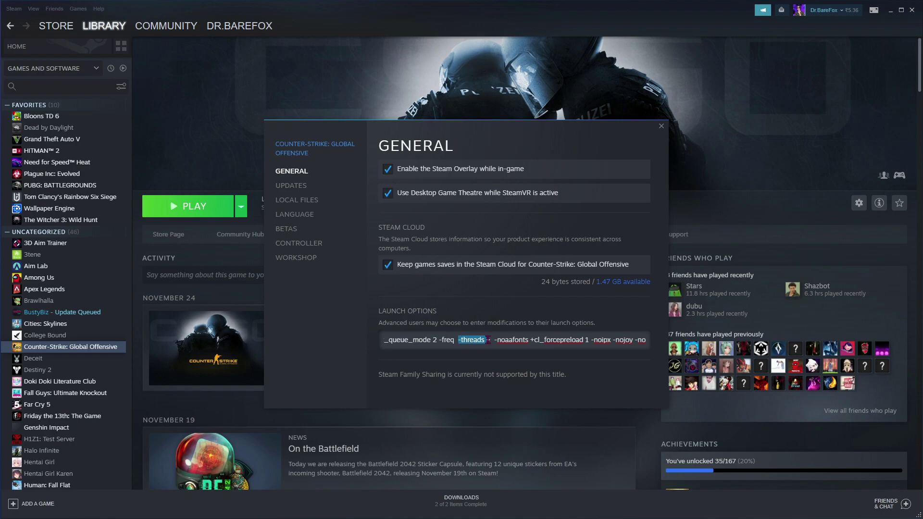
{"action": "left_click", "coordinate": [488, 340]}
{"action": "key", "text": "ctrl+shift+Escape"}
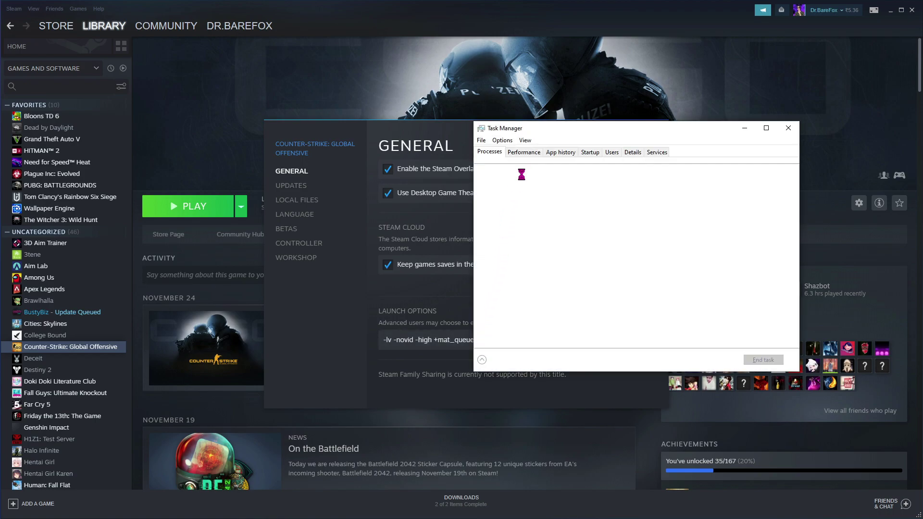
{"action": "left_click", "coordinate": [526, 153]}
{"action": "left_click", "coordinate": [528, 181]}
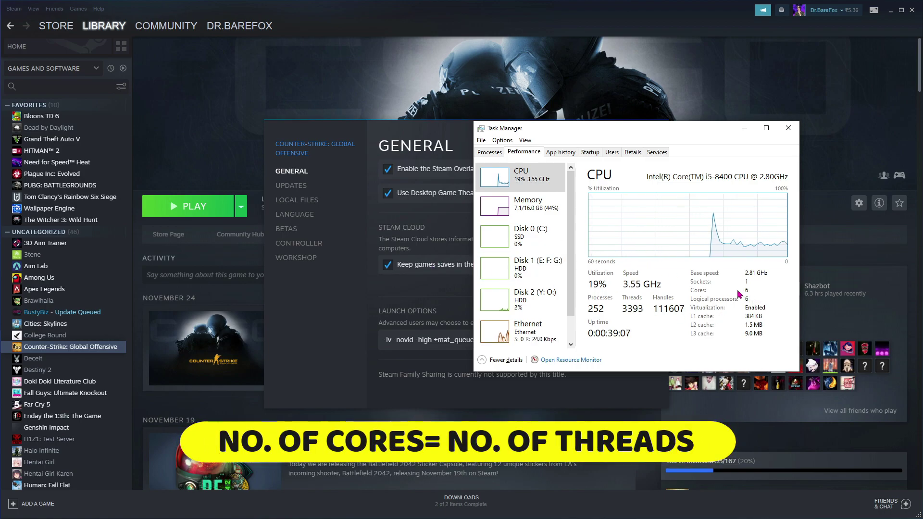
Return to the -threads value in the launch options and close the game's properties
{"action": "left_click", "coordinate": [451, 340]}
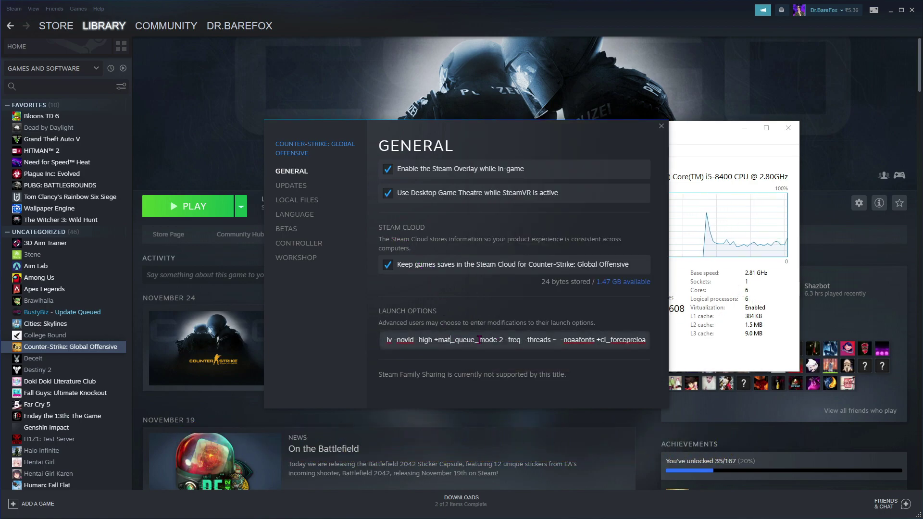
{"action": "left_click", "coordinate": [558, 340]}
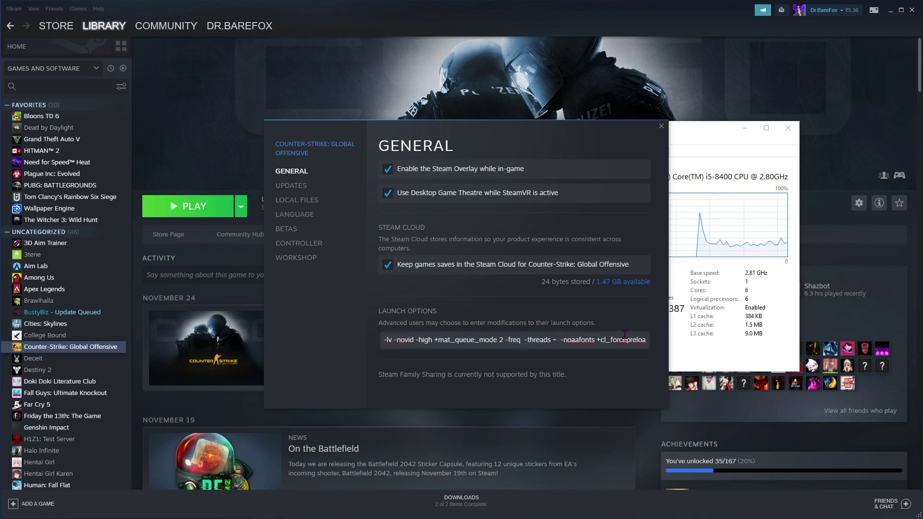
{"action": "key", "text": "Escape"}
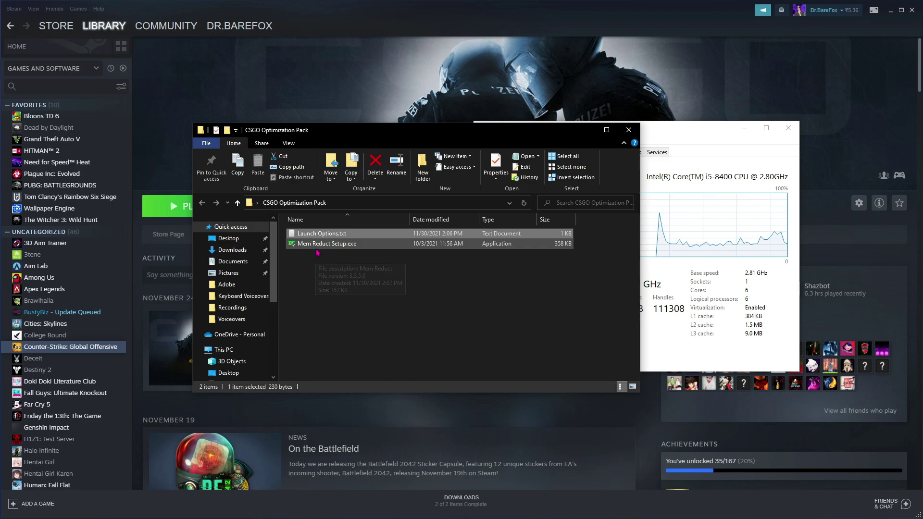
Start Mem Reduct from the CSGO Optimization Pack and clean the memory, confirming the cleaning
{"action": "left_click", "coordinate": [337, 245]}
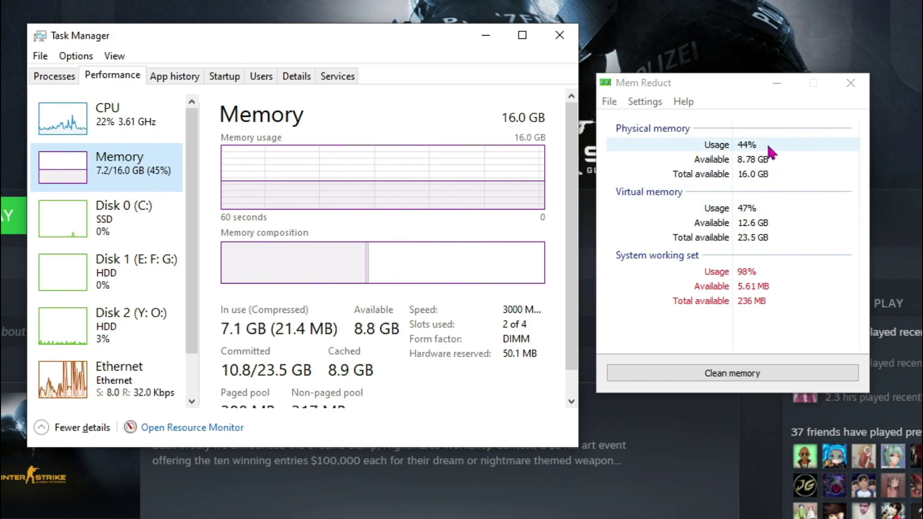
{"action": "left_click", "coordinate": [694, 377]}
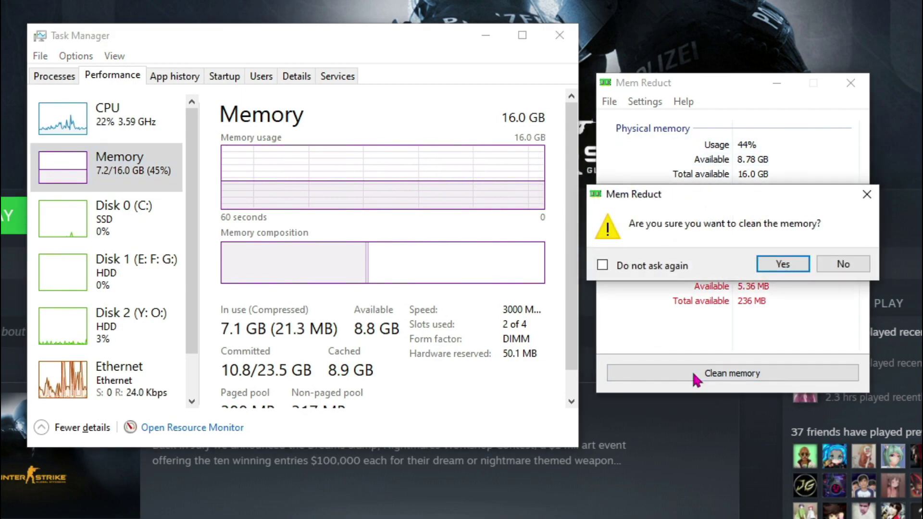
{"action": "left_click", "coordinate": [780, 265]}
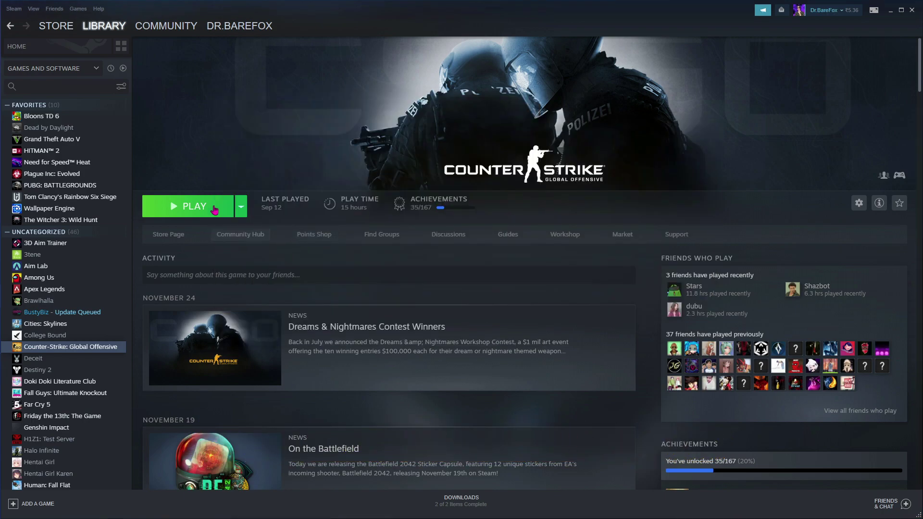
Launch Counter-Strike: Global Offensive from Steam and open its video settings
{"action": "left_click", "coordinate": [193, 207]}
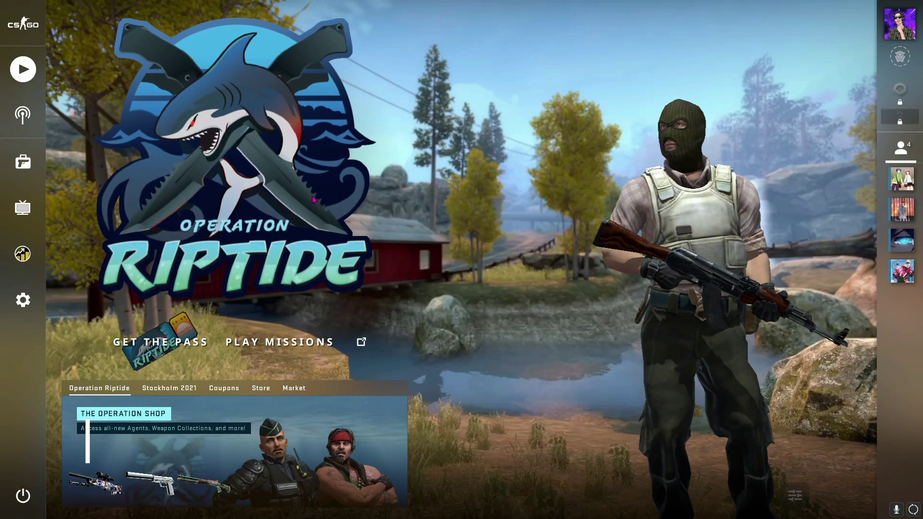
{"action": "left_click", "coordinate": [31, 302]}
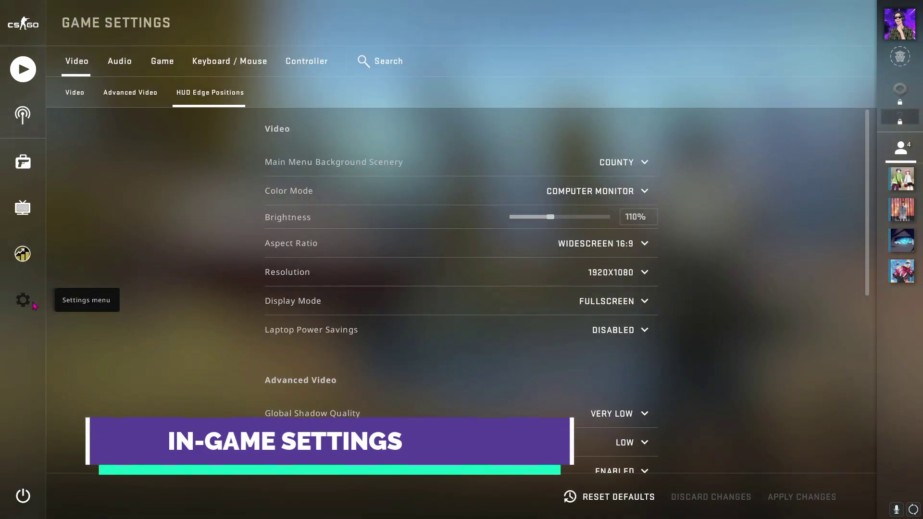
{"action": "left_click", "coordinate": [75, 93]}
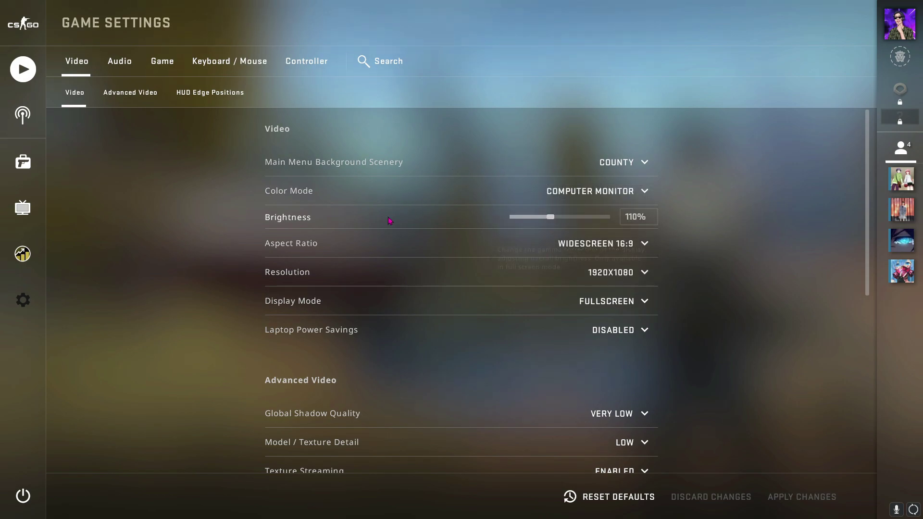
Examine the available resolutions, the advanced video settings and the Multicore Rendering choices without changing them
{"action": "left_click", "coordinate": [620, 280]}
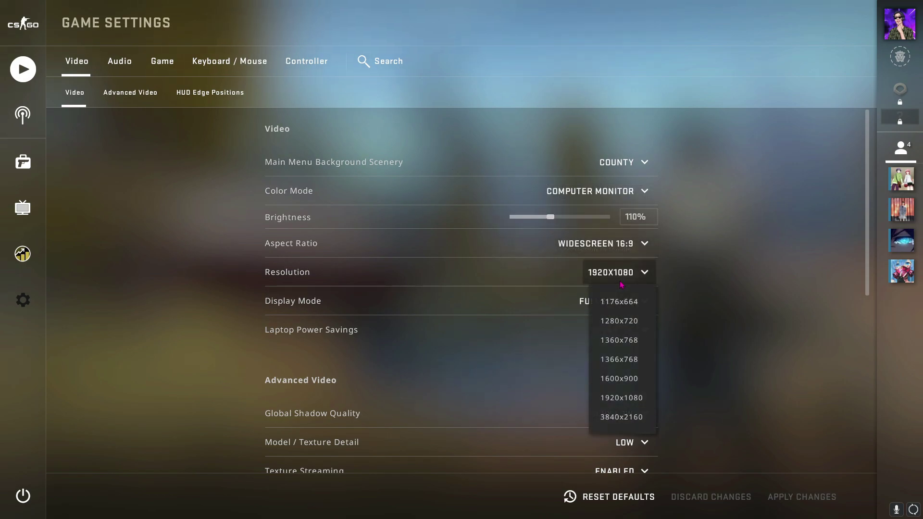
{"action": "left_click", "coordinate": [608, 255]}
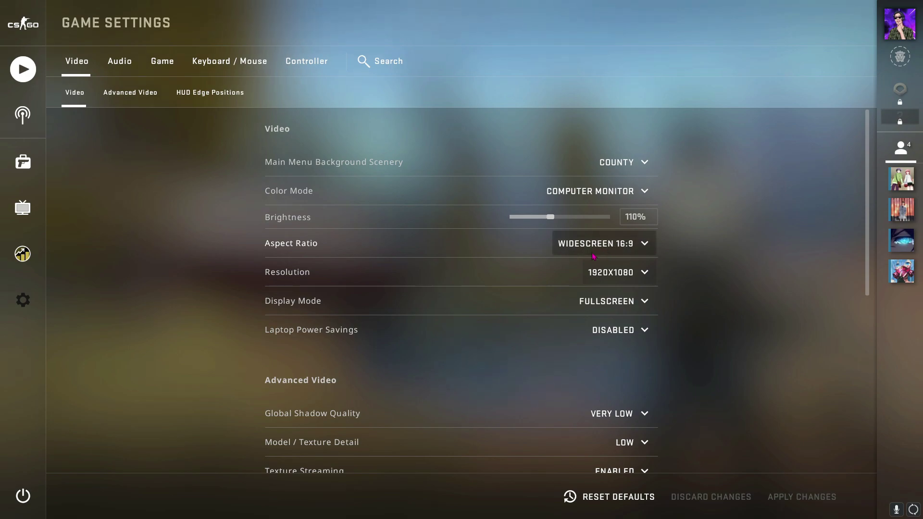
{"action": "scroll", "coordinate": [289, 152], "scroll_direction": "down", "scroll_amount": 5}
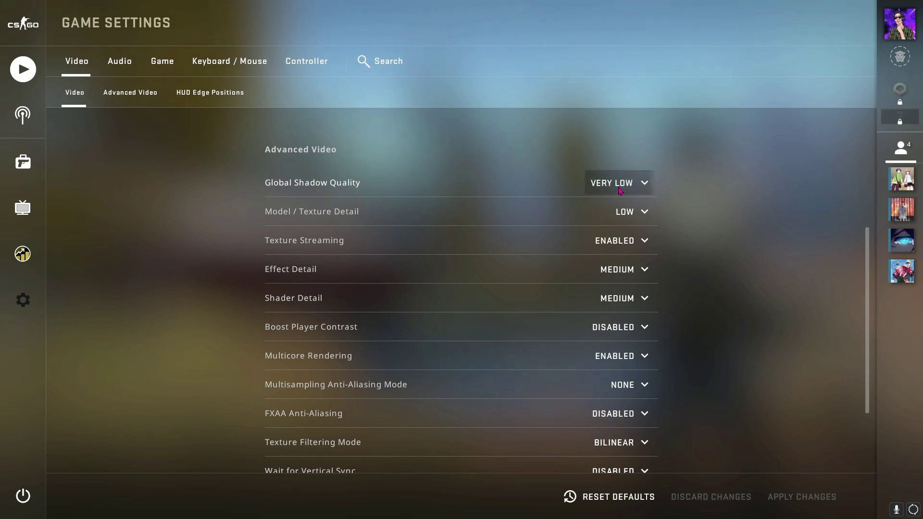
{"action": "scroll", "coordinate": [617, 313], "scroll_direction": "down", "scroll_amount": 1}
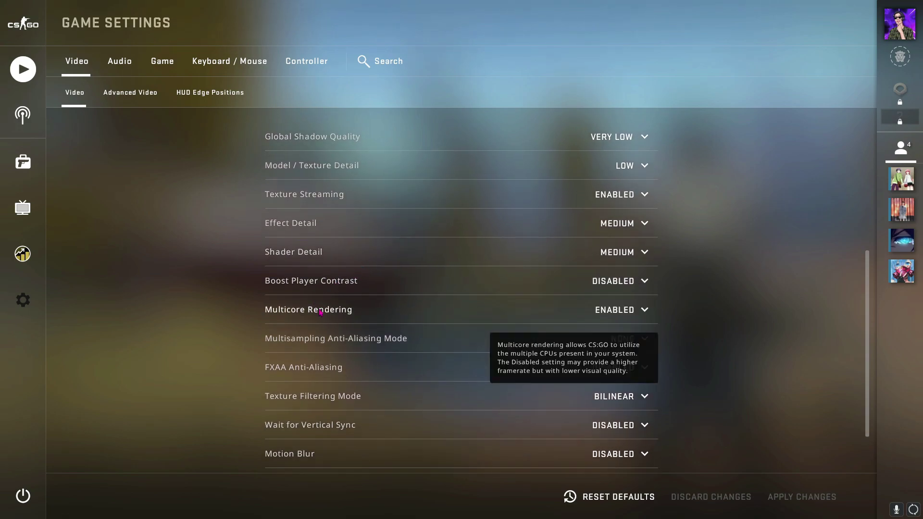
{"action": "left_click", "coordinate": [617, 313]}
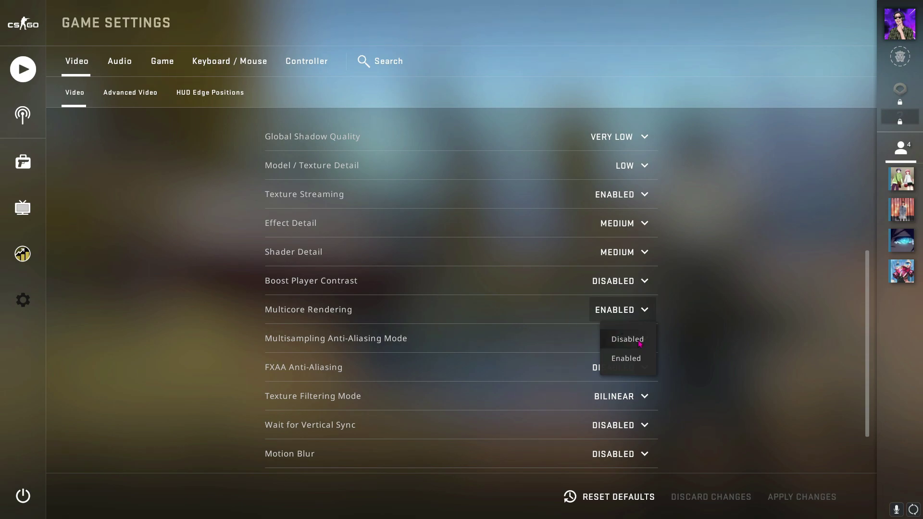
{"action": "left_click", "coordinate": [721, 326]}
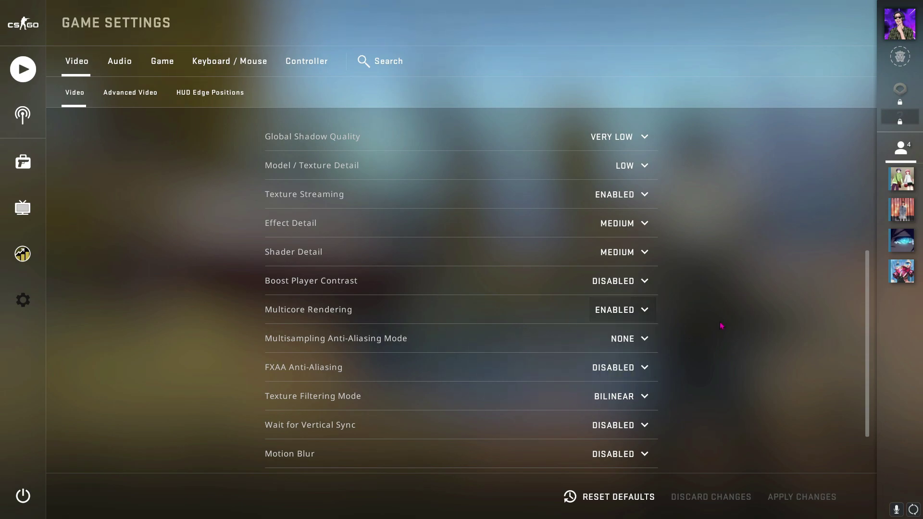
Set FXAA Anti-Aliasing to Disabled in the advanced video settings
{"action": "scroll", "coordinate": [384, 321], "scroll_direction": "down", "scroll_amount": 1}
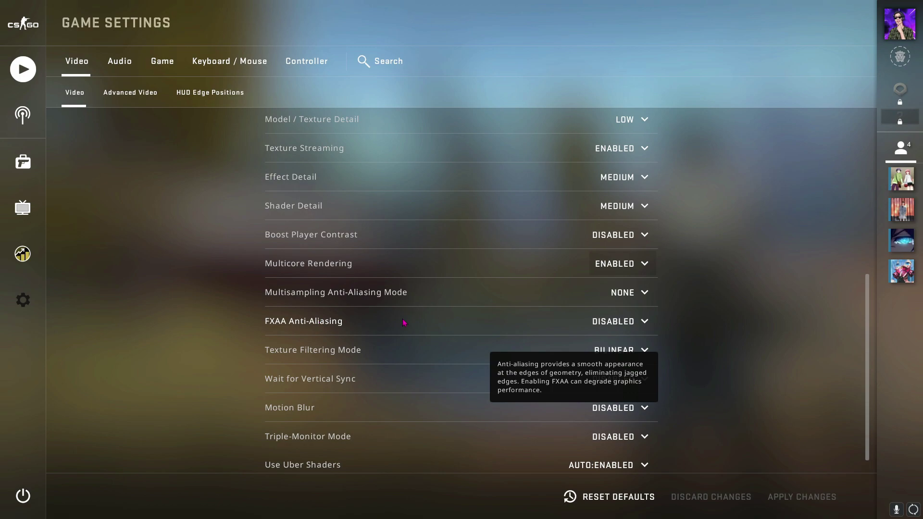
{"action": "left_click", "coordinate": [637, 325]}
{"action": "left_click", "coordinate": [620, 351]}
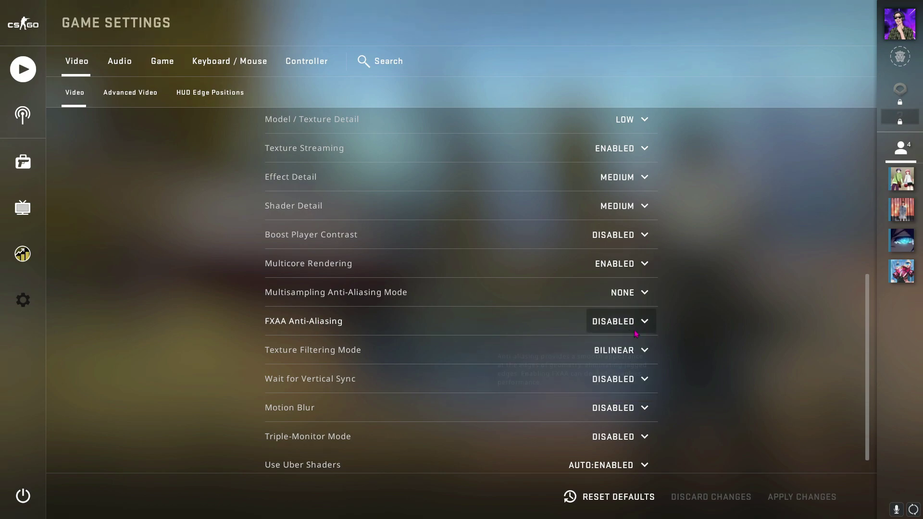
{"action": "scroll", "coordinate": [644, 336], "scroll_direction": "down", "scroll_amount": 1}
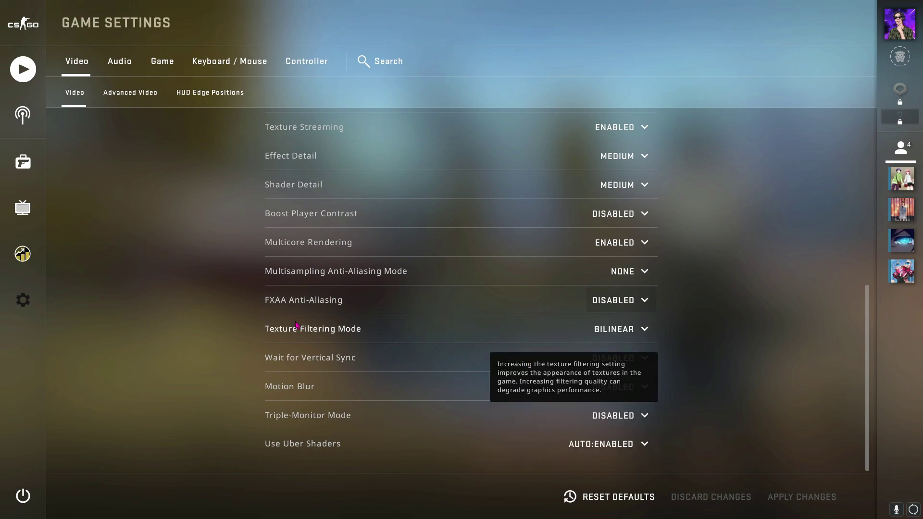
Set Texture Filtering Mode to Bilinear in the advanced video settings
{"action": "left_click", "coordinate": [620, 329]}
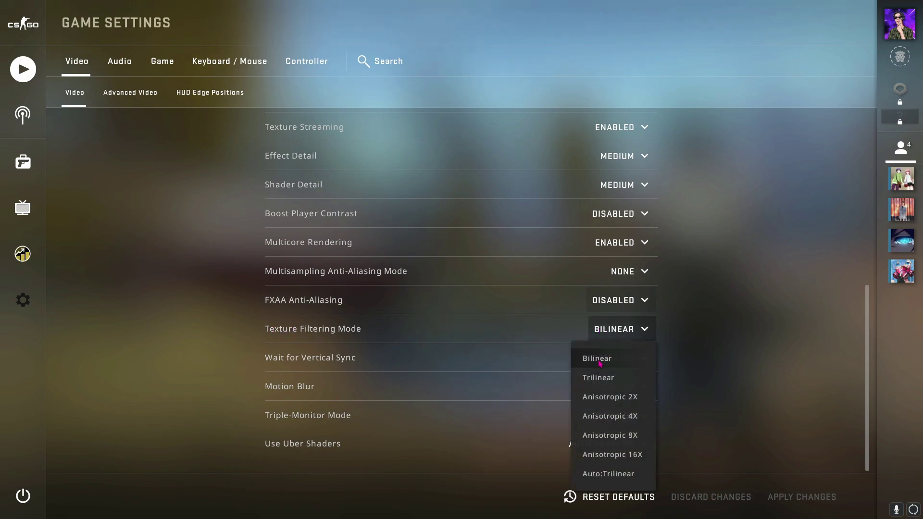
{"action": "left_click", "coordinate": [607, 358]}
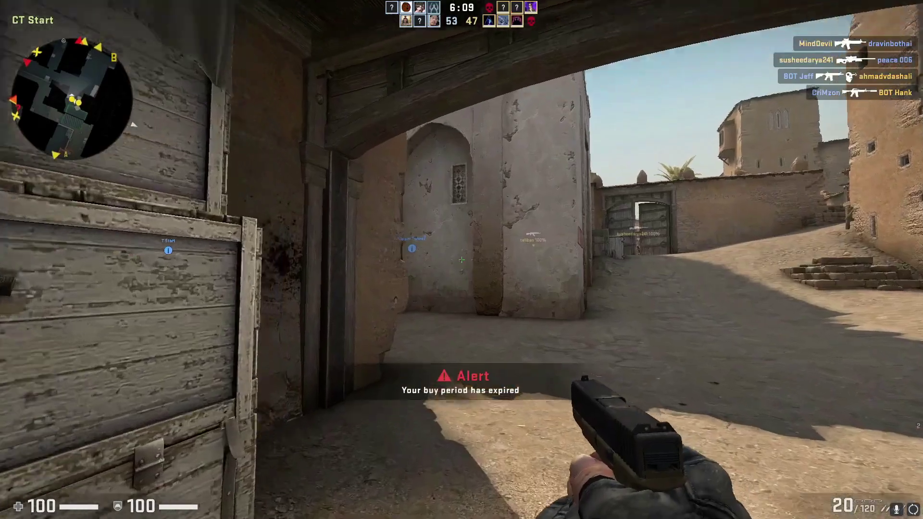
{"action": "key", "text": "Tab"}
{"action": "key", "text": "w"}
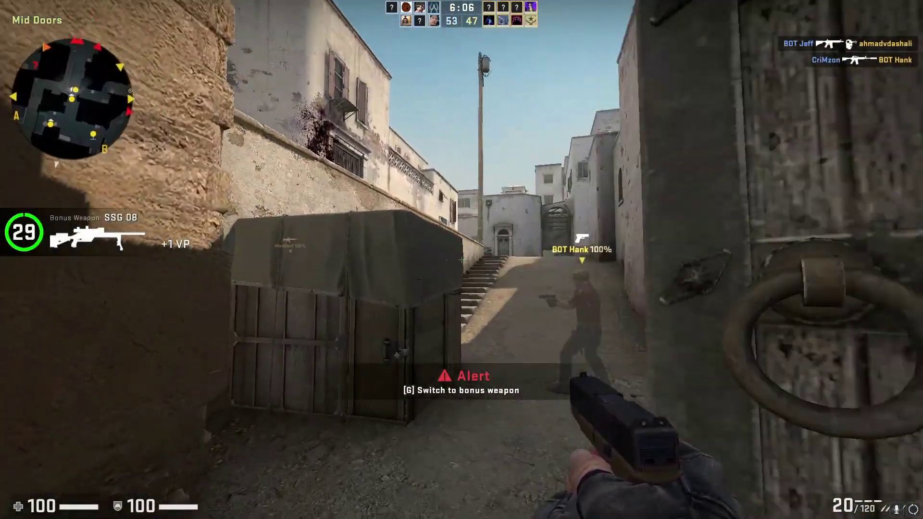
{"action": "key", "text": "w"}
{"action": "key", "text": "Tab"}
{"action": "key", "text": "w"}
{"action": "left_click", "coordinate": [462, 260]}
{"action": "key", "text": "r"}
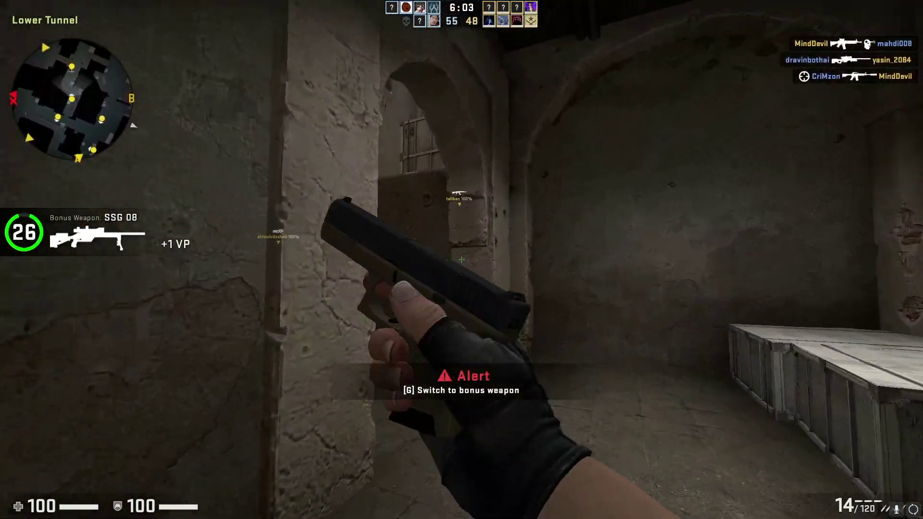
{"action": "key", "text": "w"}
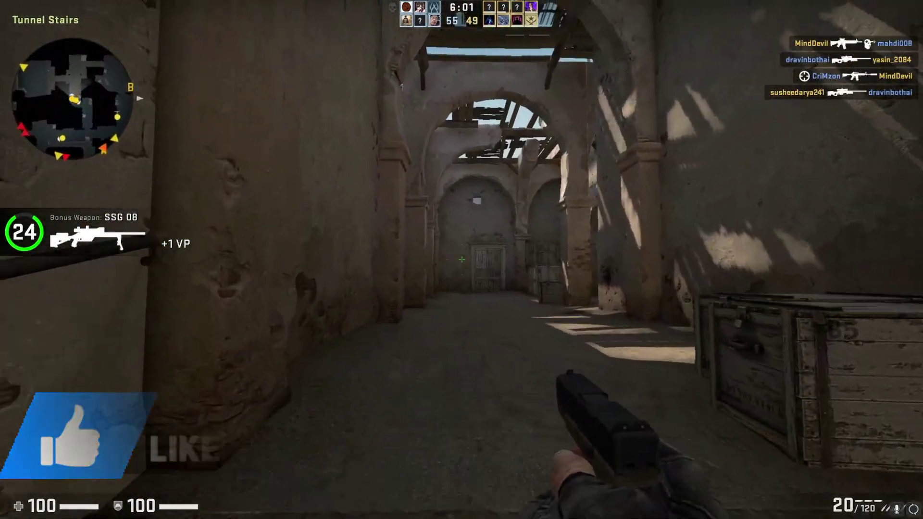
{"action": "key", "text": "w"}
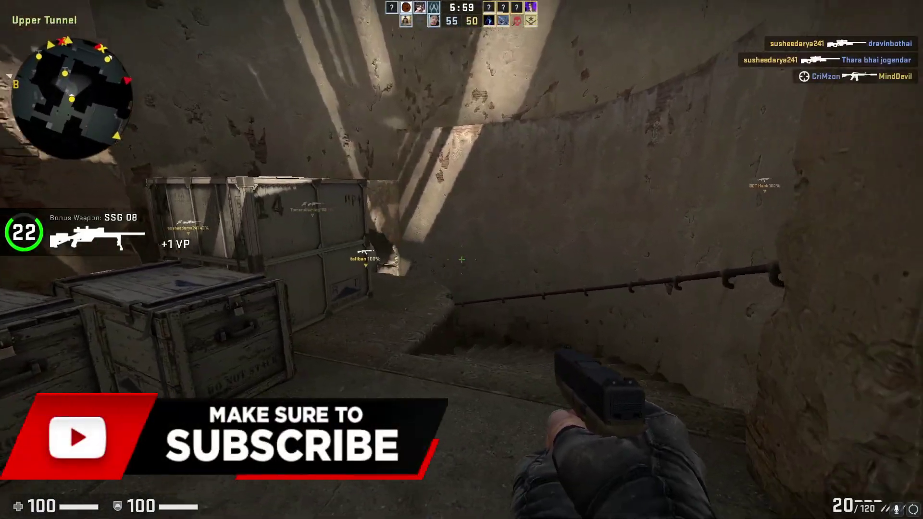